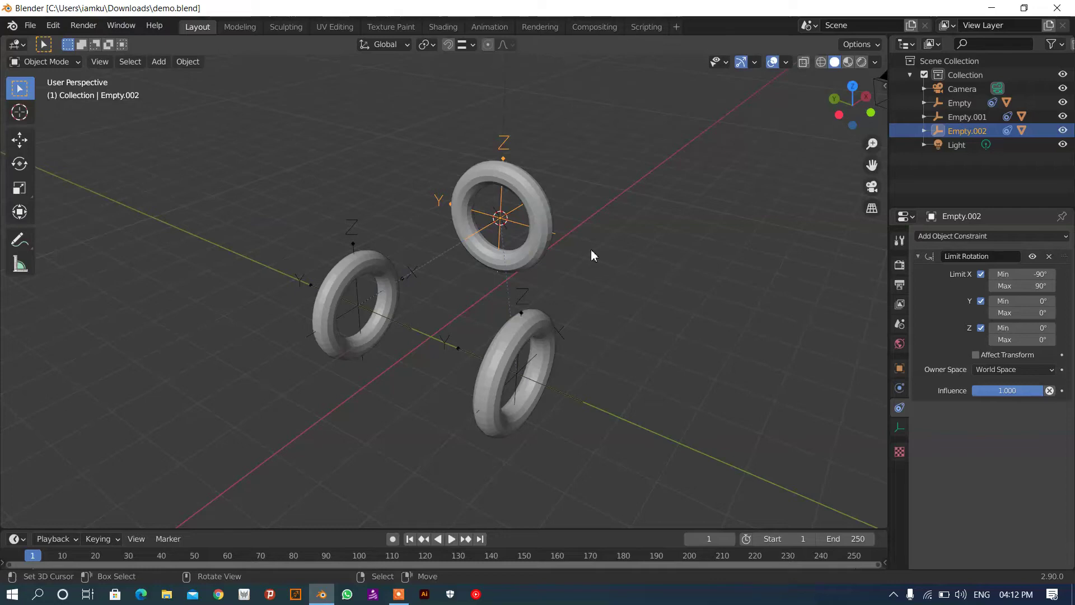
Test-rotate Empty.002, then delete its Limit Rotation constraint.
middle_click_drag(614, 284, 455, 328)
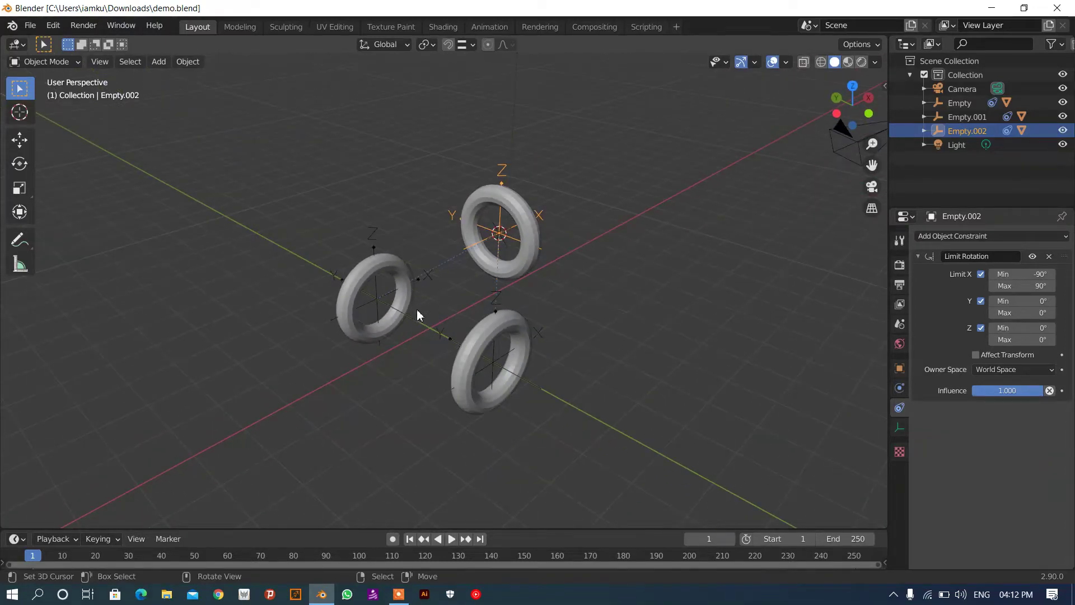
middle_click_drag(528, 355, 566, 268)
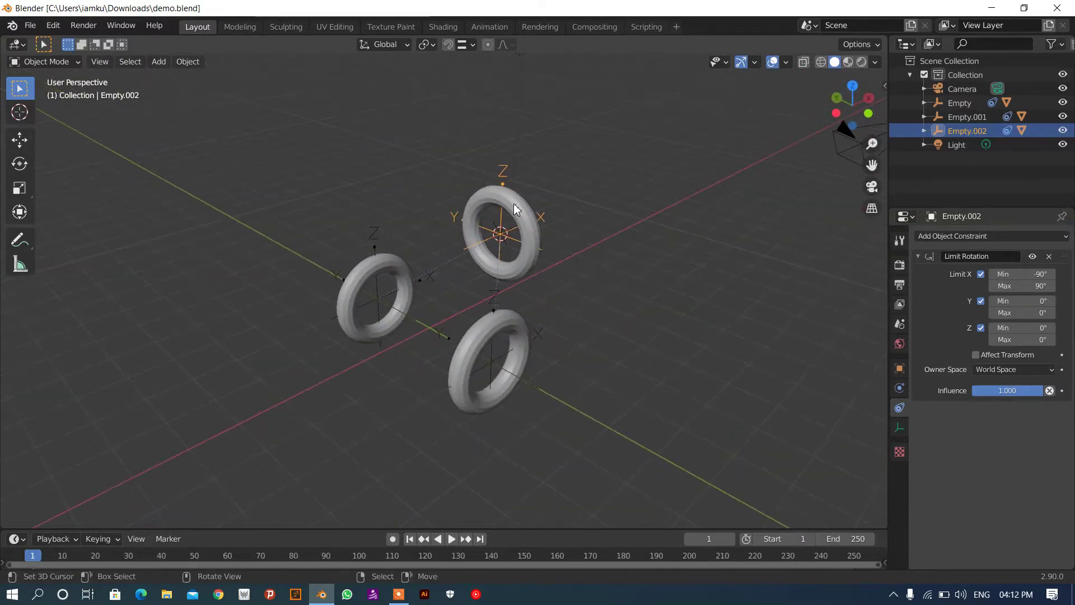
key("r")
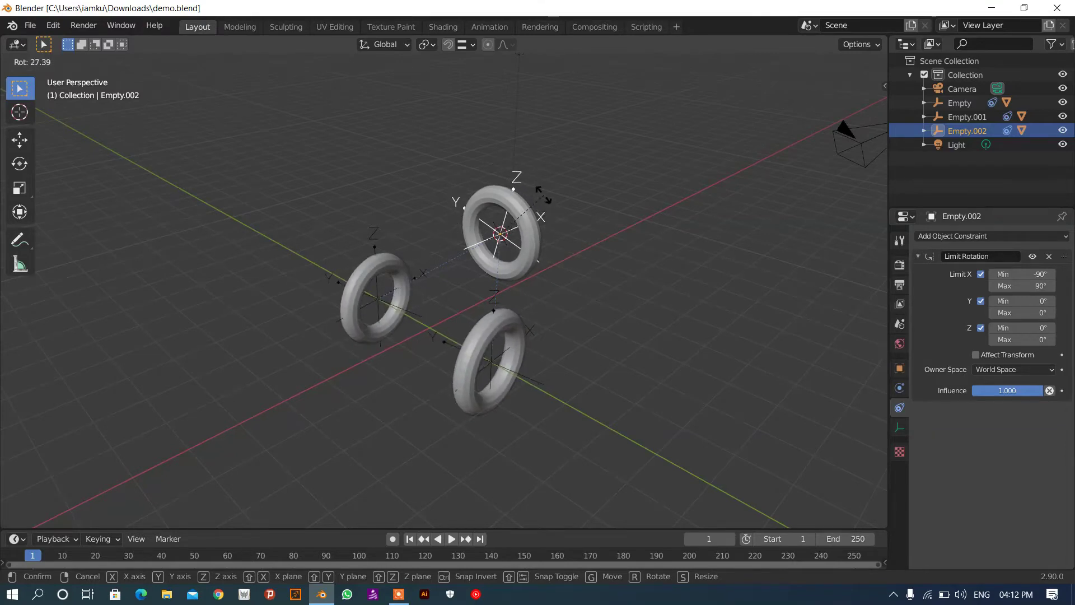
left_click(542, 190)
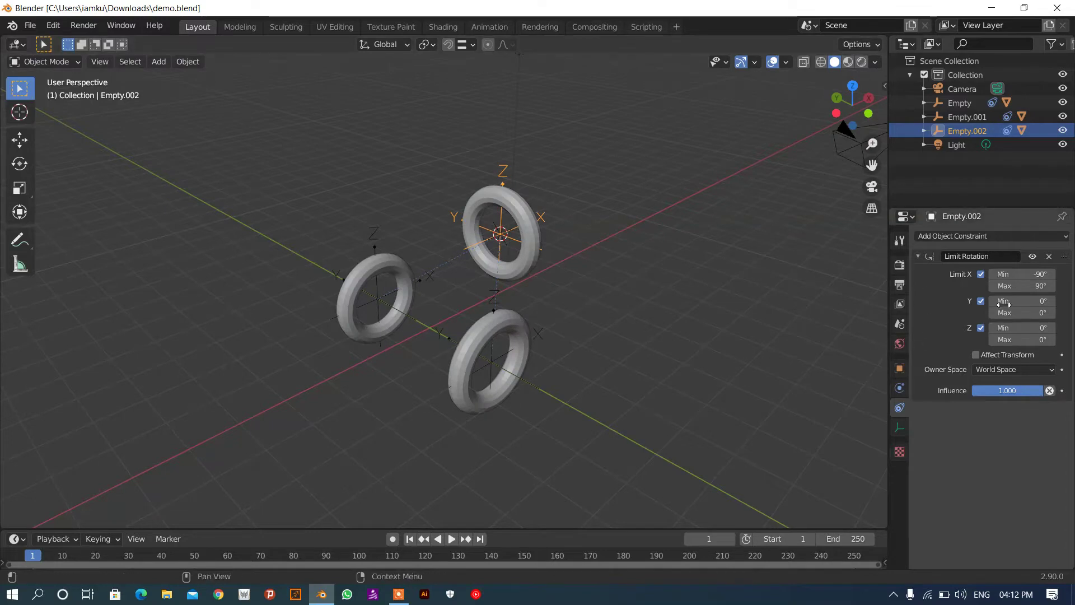
left_click(1049, 256)
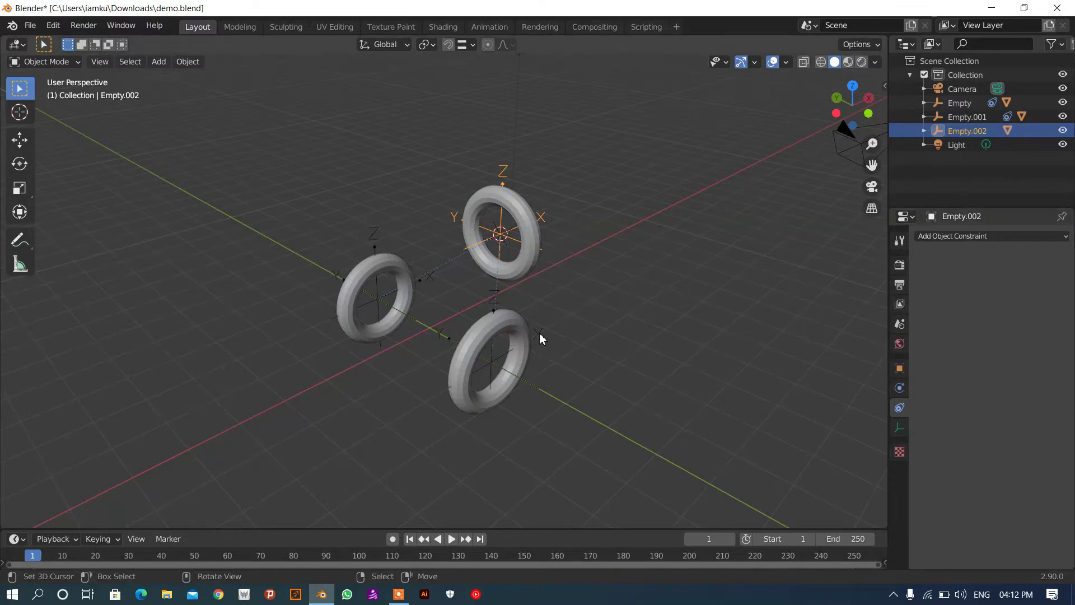
Delete the Transformation constraints from Empty and Empty.001, then select Empty.002.
left_click(539, 336)
left_click(1049, 257)
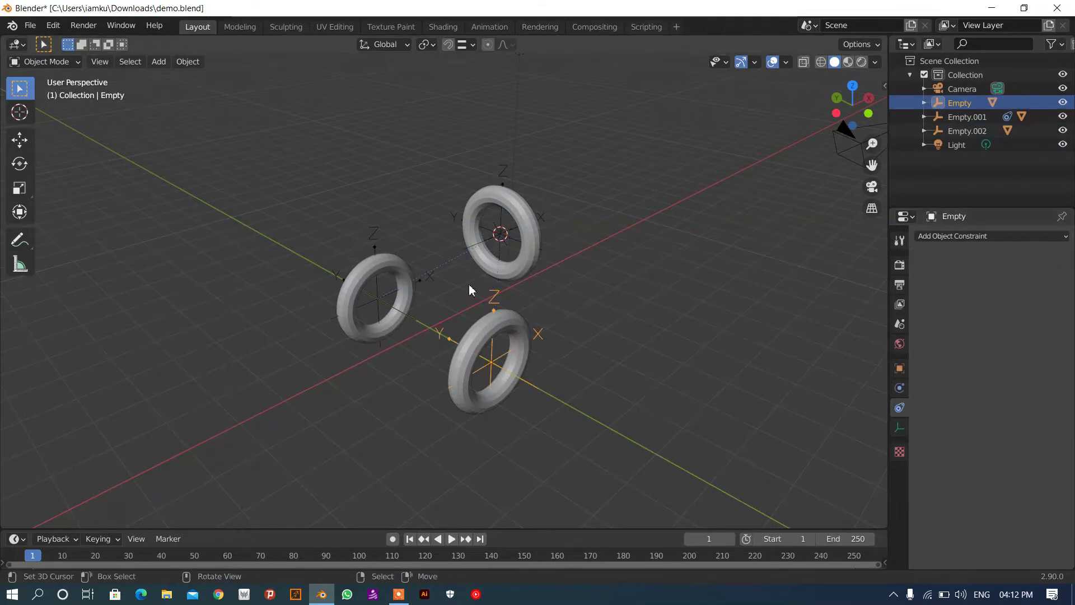
left_click(378, 242)
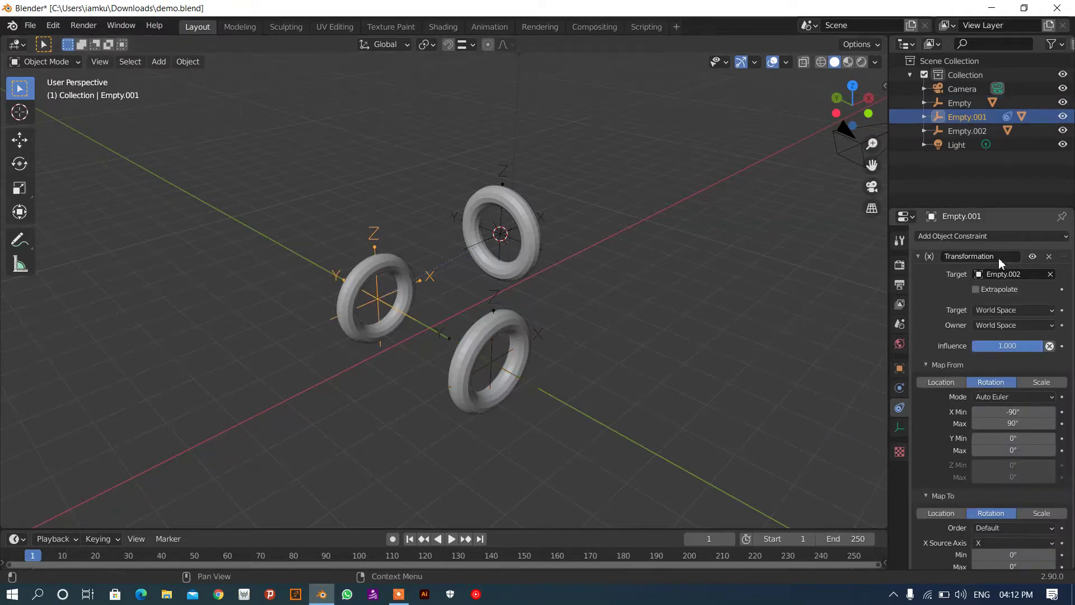
left_click(1049, 257)
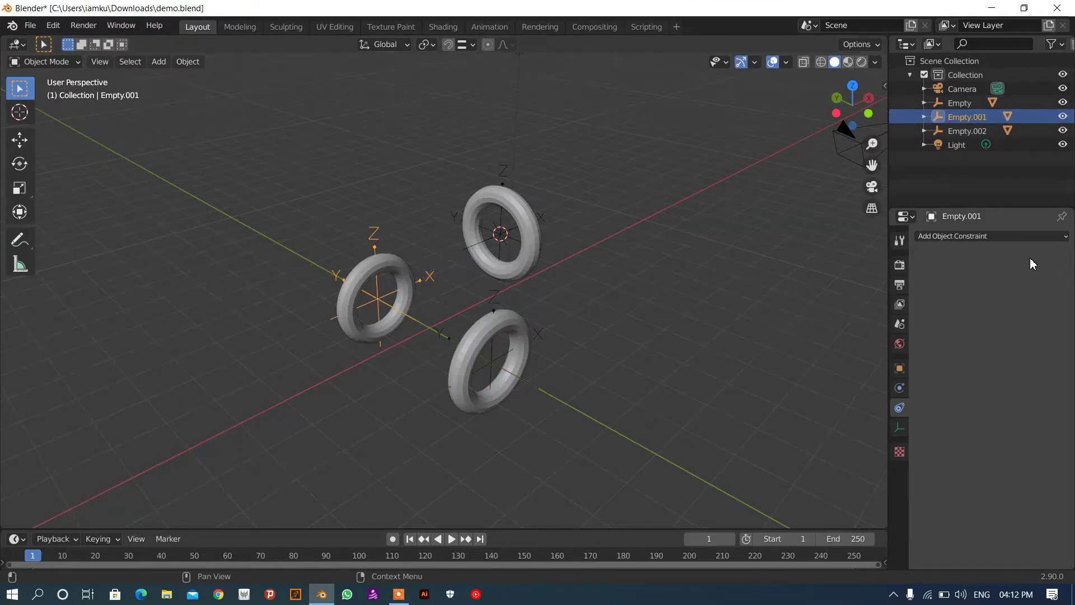
left_click(504, 170)
left_click(926, 236)
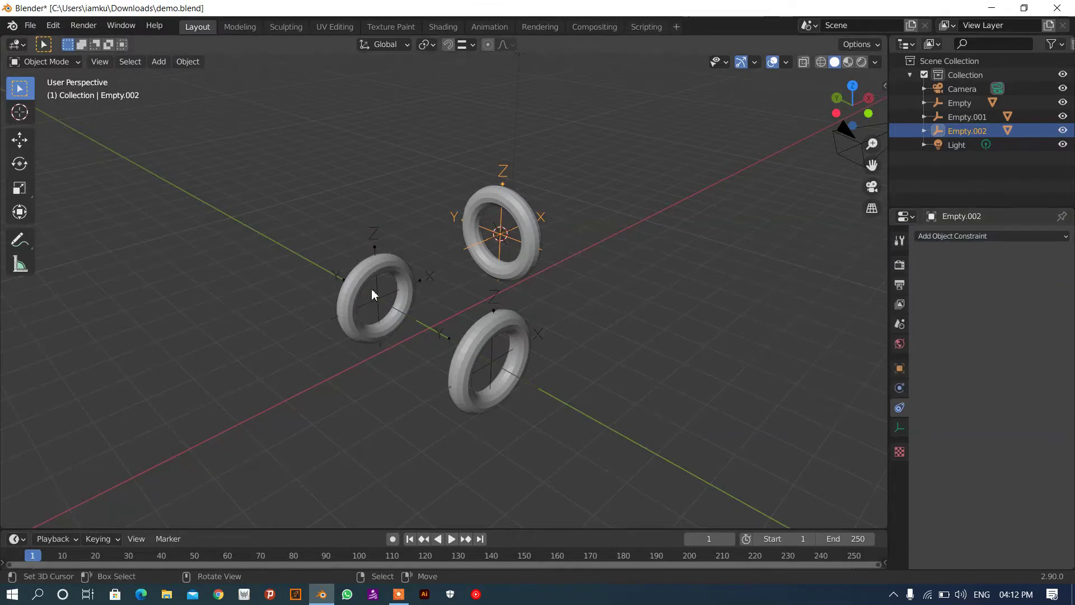
Add a Limit Rotation constraint to Empty.002 limiting X, Y and Z, with X from -90° to 90°.
left_click(1002, 236)
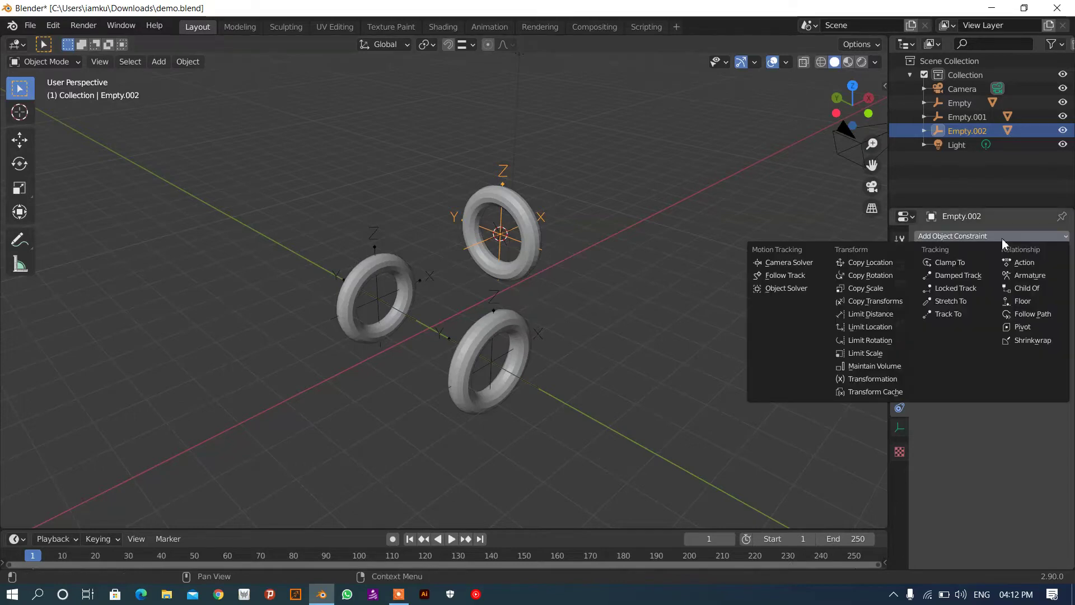
left_click(869, 339)
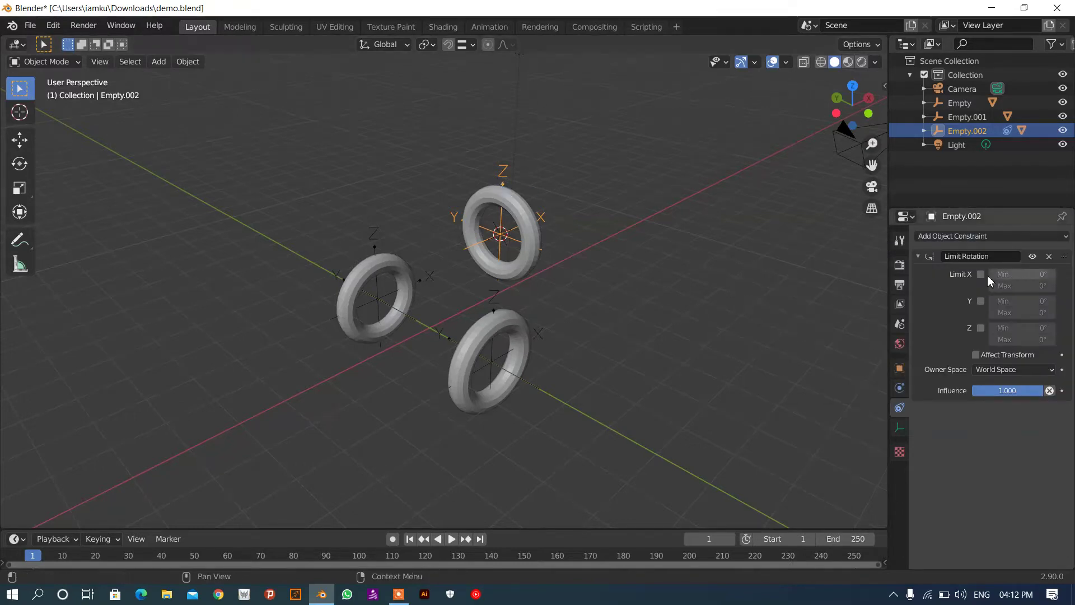
left_click_drag(981, 274, 982, 333)
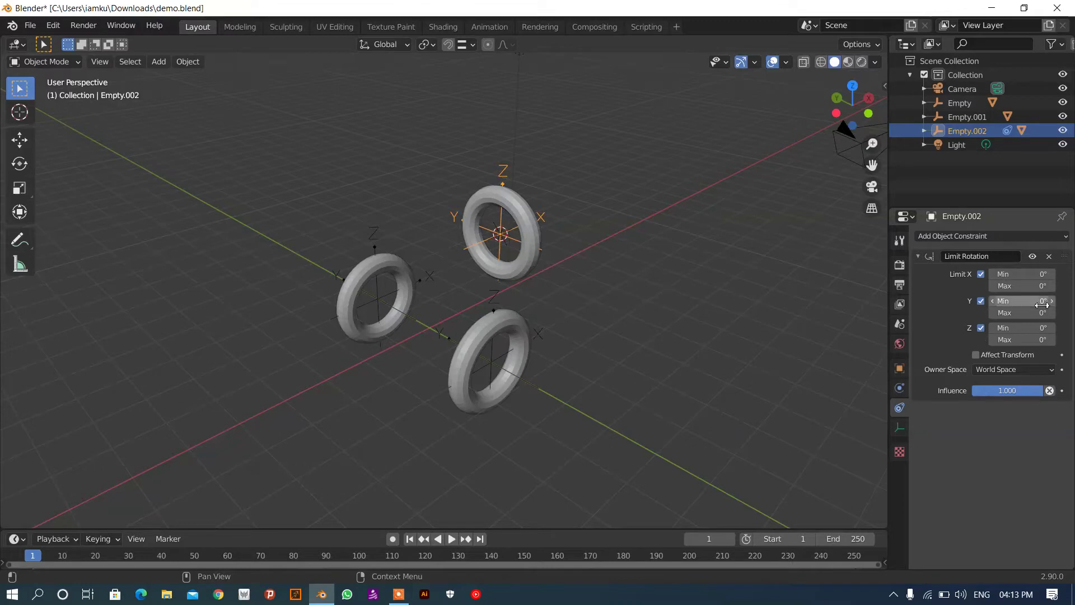
left_click(1027, 274)
type("0d")
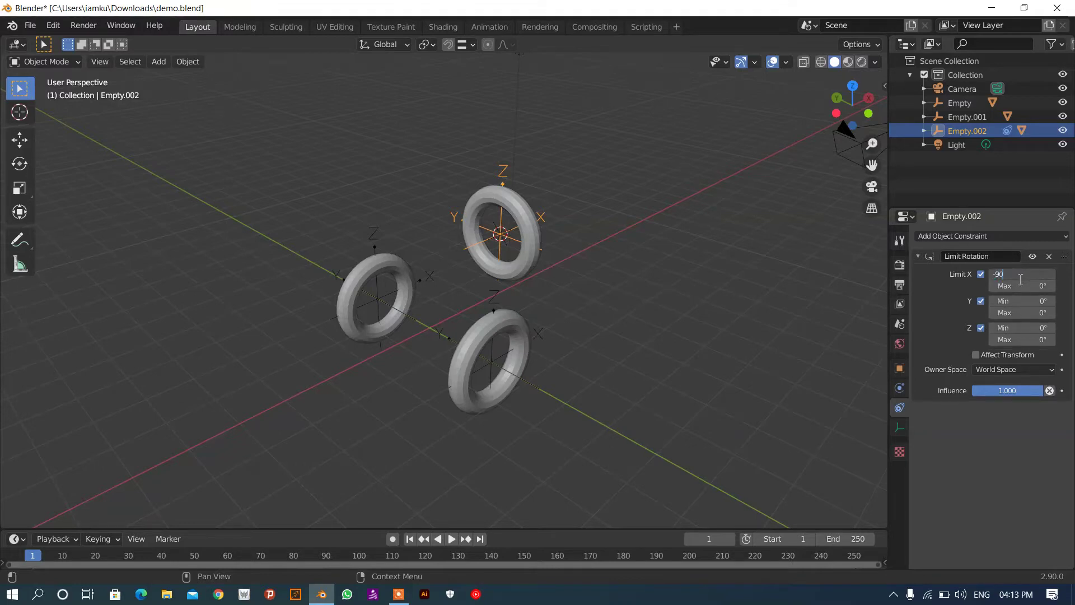
left_click(1020, 286)
type("0d")
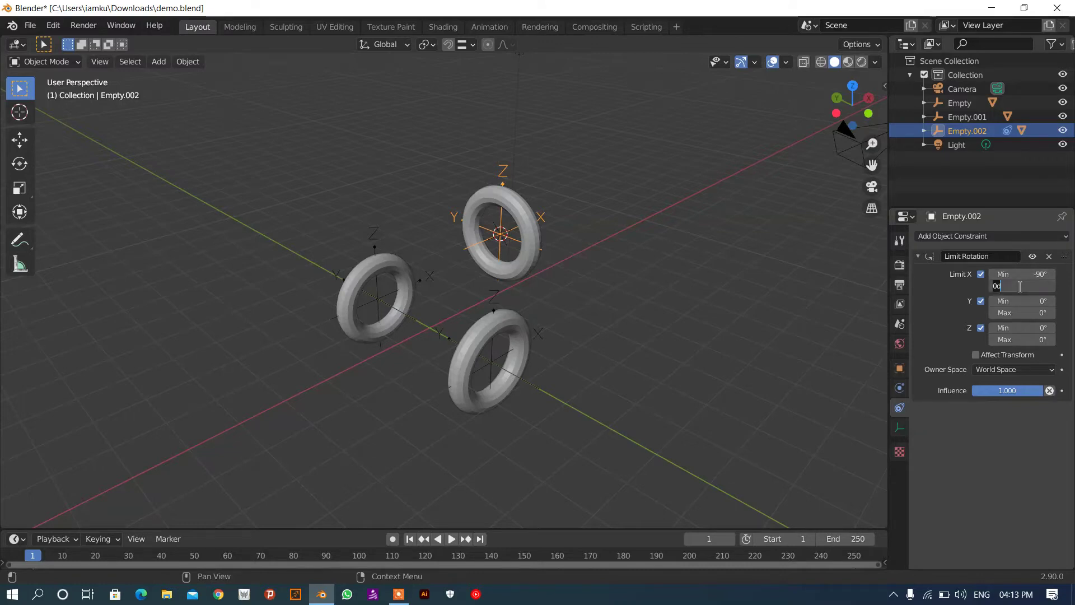
type("0")
key("Return")
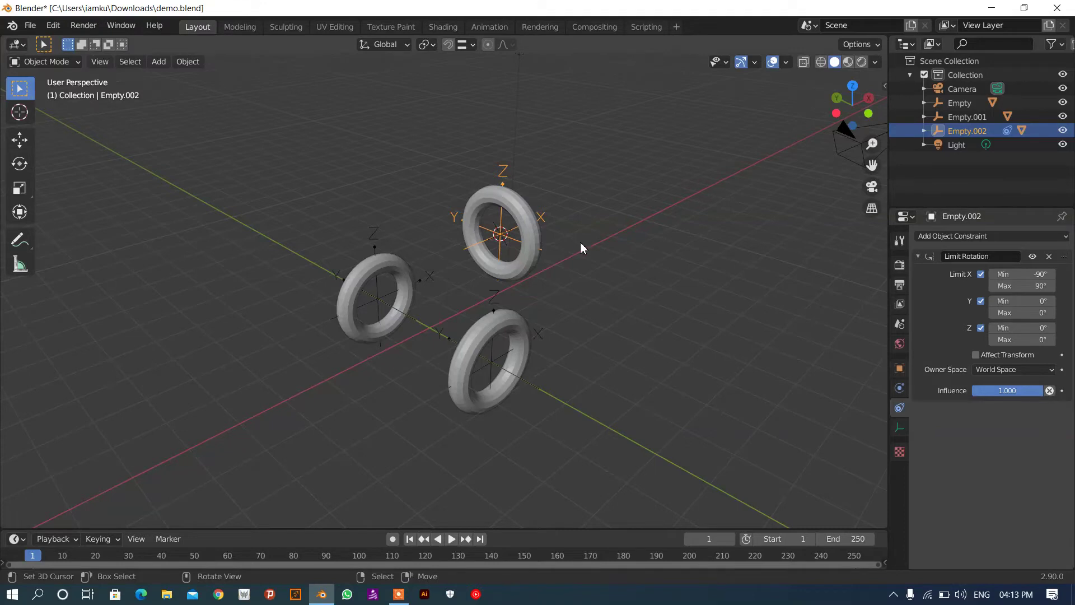
middle_click_drag(580, 243, 395, 281)
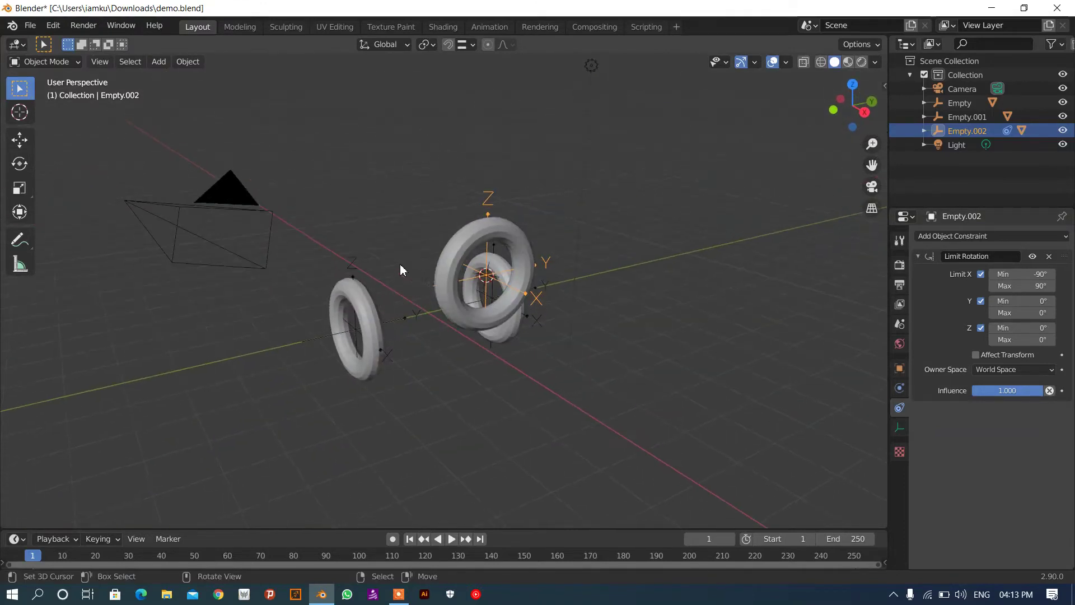
Test-rotate Empty.002 within its new limits, then select Empty, the front ring's empty.
key("r")
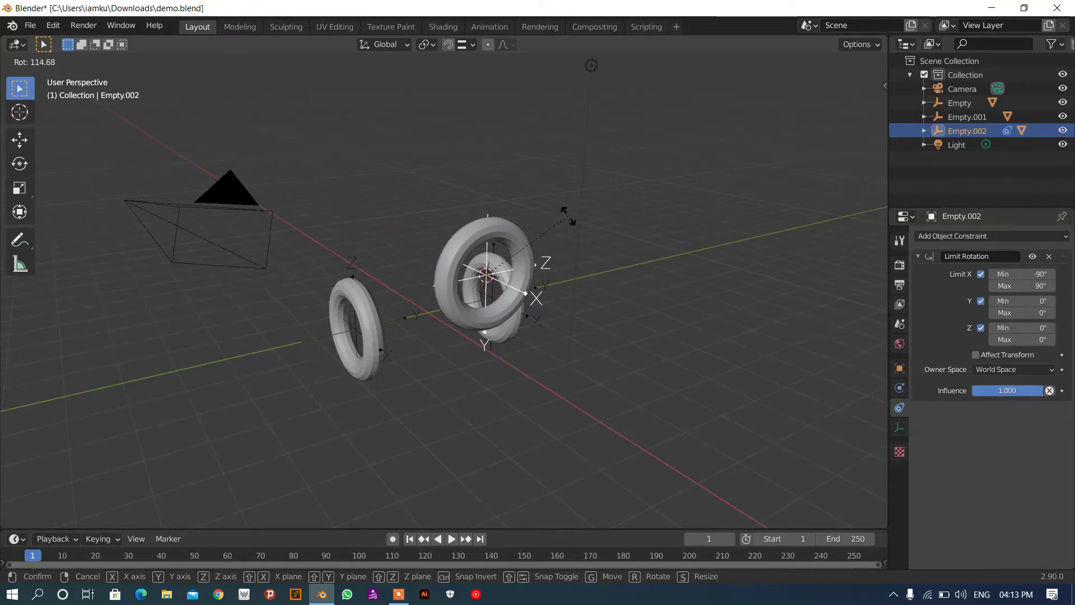
left_click(546, 224)
middle_click_drag(485, 360, 434, 296)
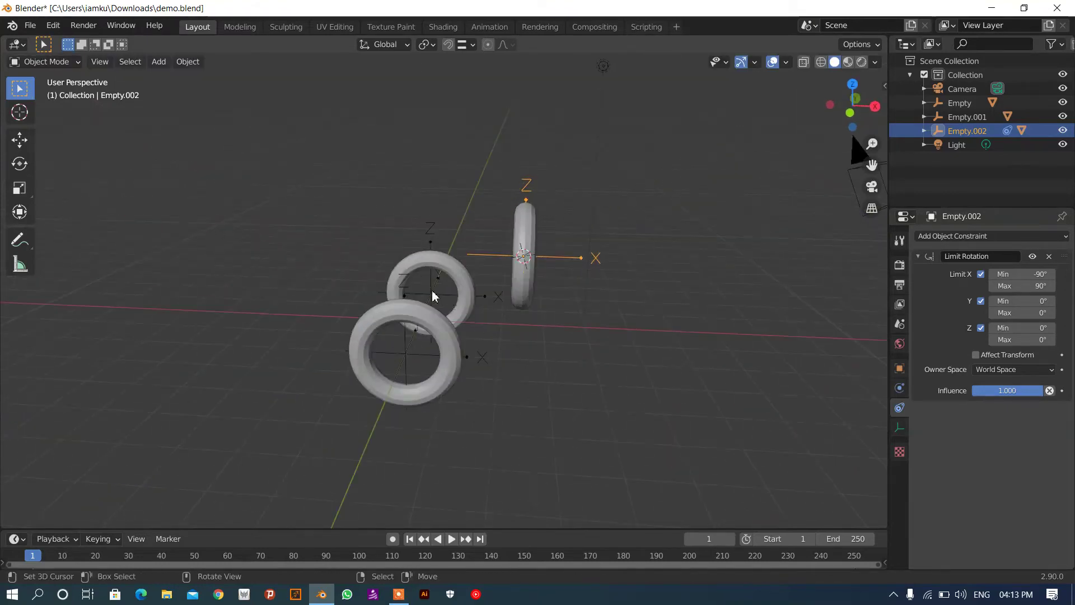
left_click(411, 281)
Add a Transformation constraint to Empty targeting Empty.002, with Map From and Map To expanded.
left_click(948, 238)
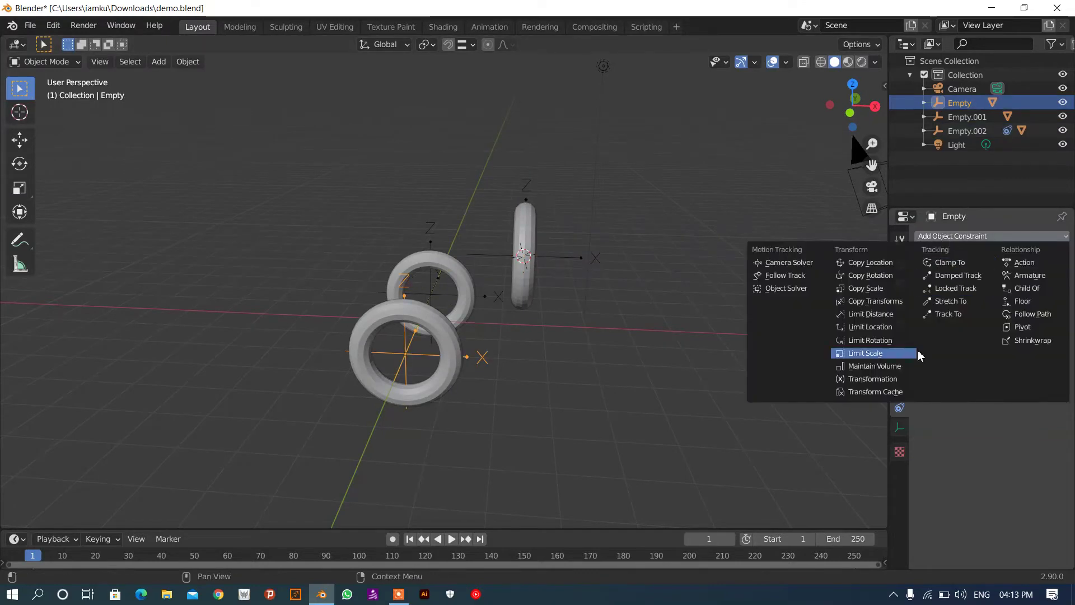
left_click(891, 380)
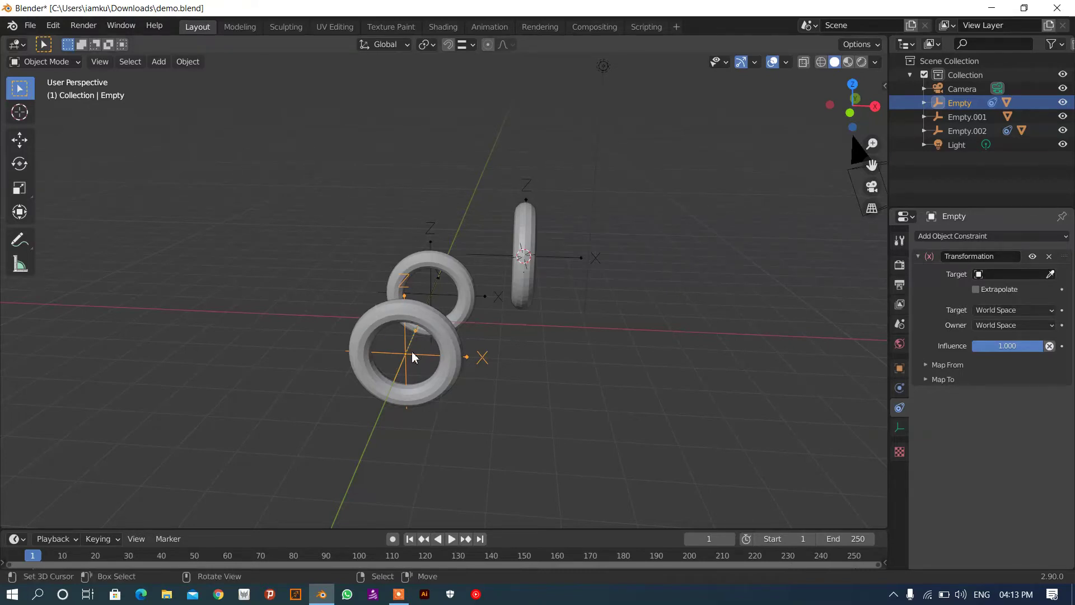
left_click(1053, 275)
left_click(525, 188)
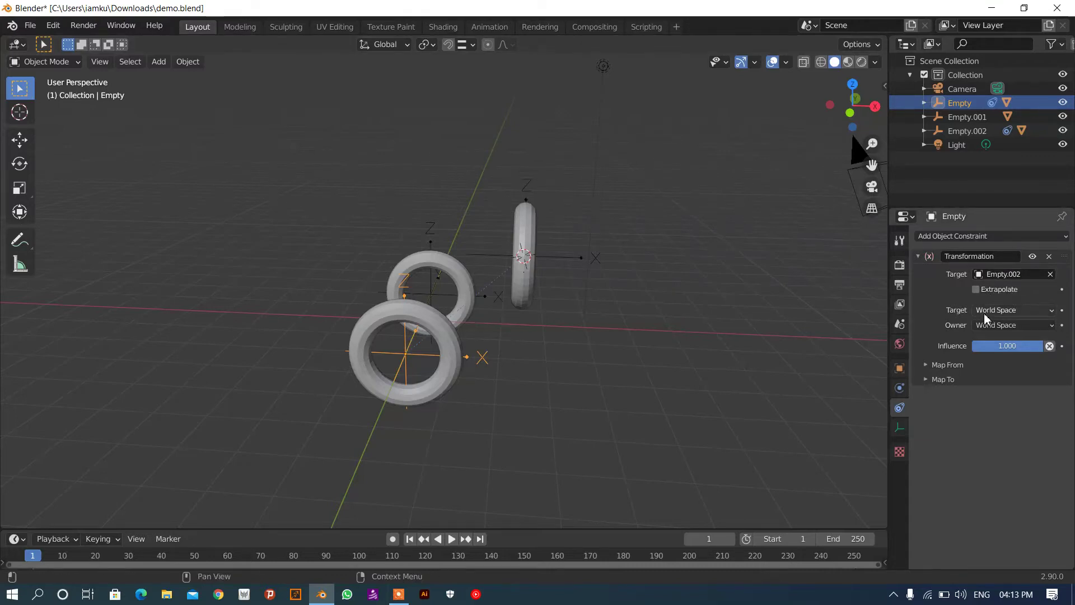
left_click(936, 366)
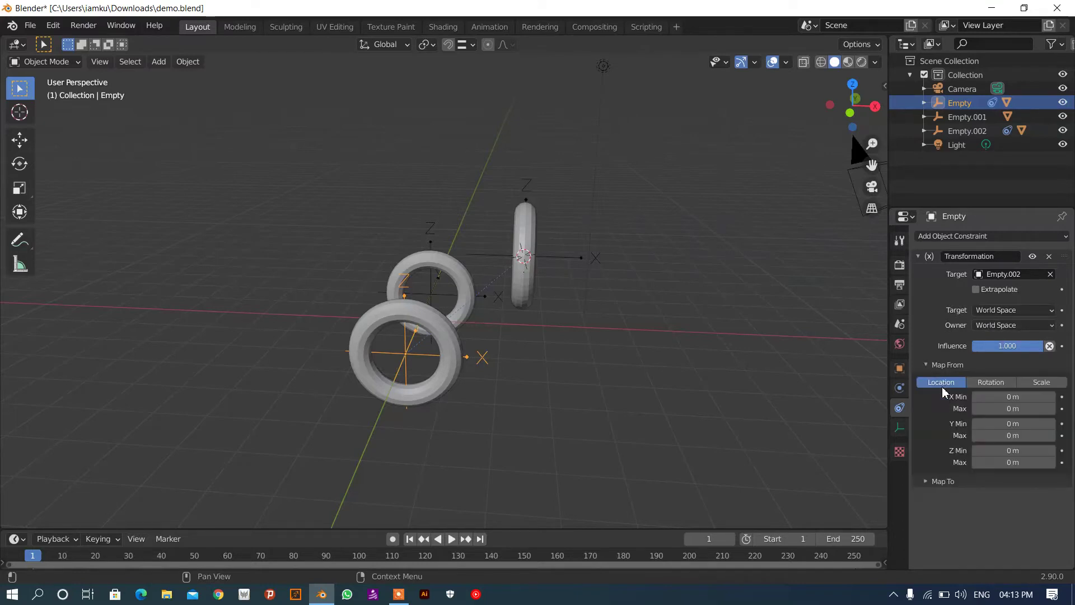
left_click(944, 484)
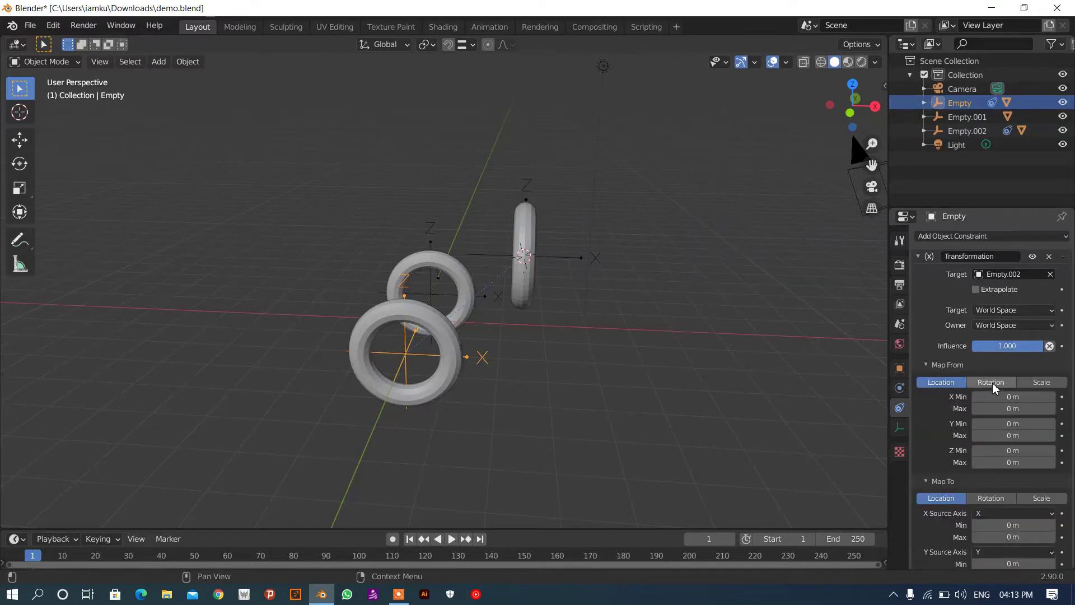
middle_click_drag(638, 264, 464, 283)
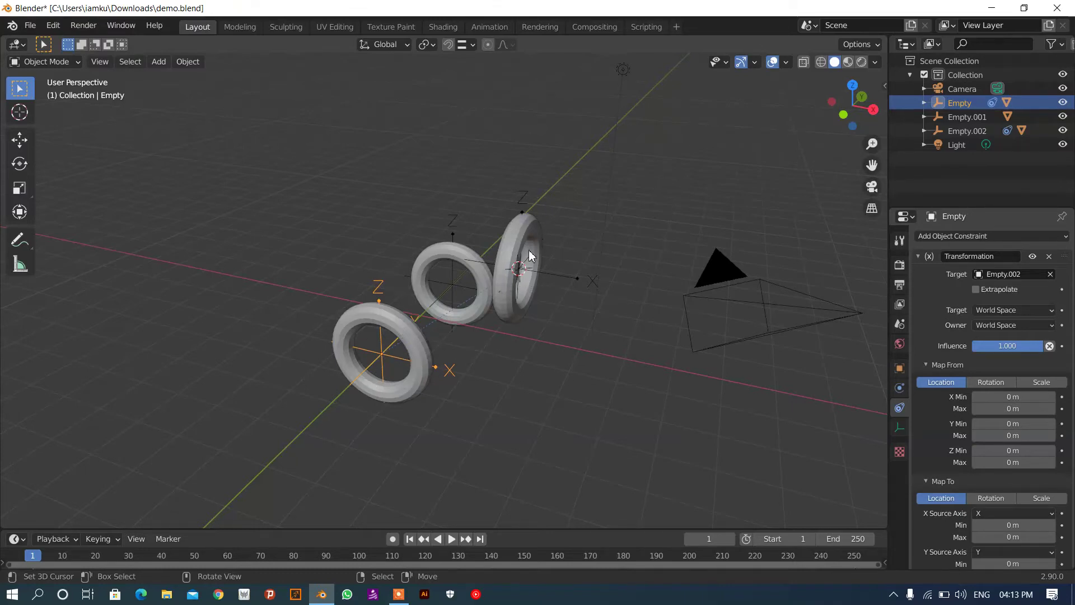
Make Empty's Transformation constraint map rotation onto rotation.
left_click(1003, 384)
left_click(1003, 513)
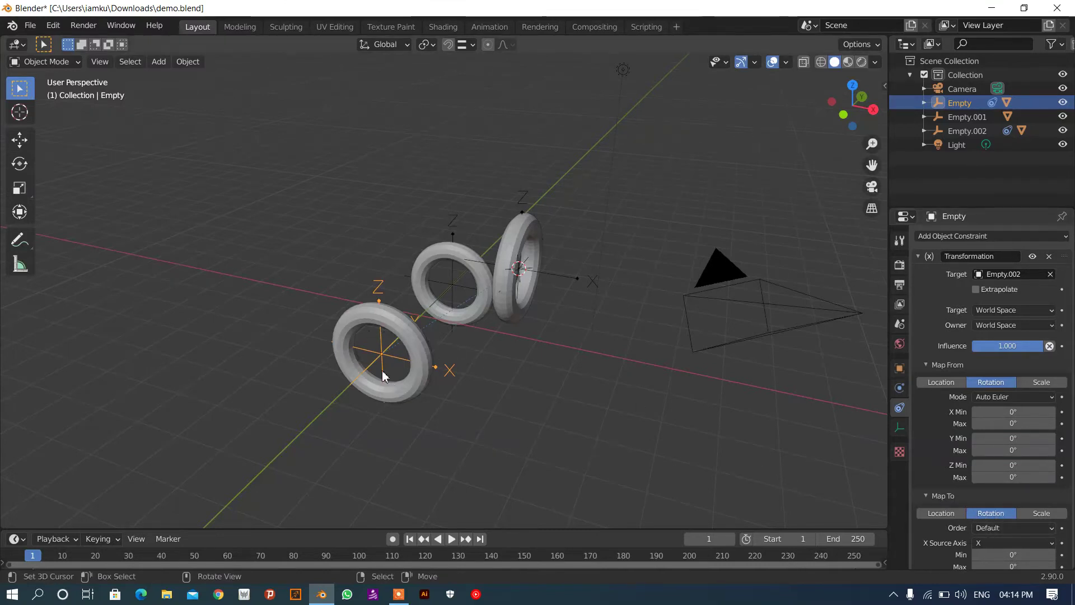
scroll(1004, 455, "down", 2)
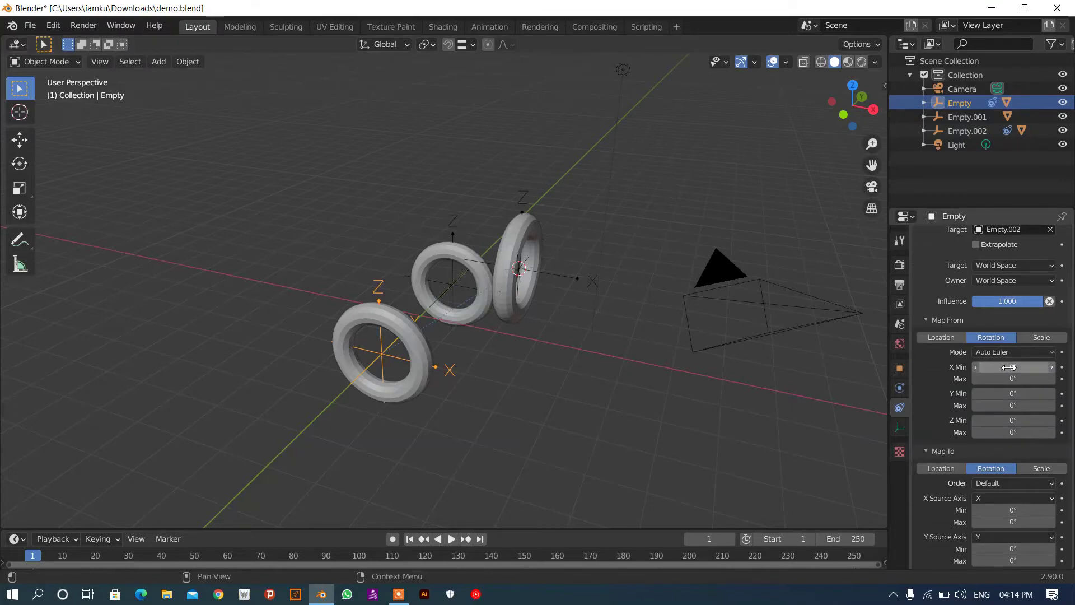
left_click(521, 205)
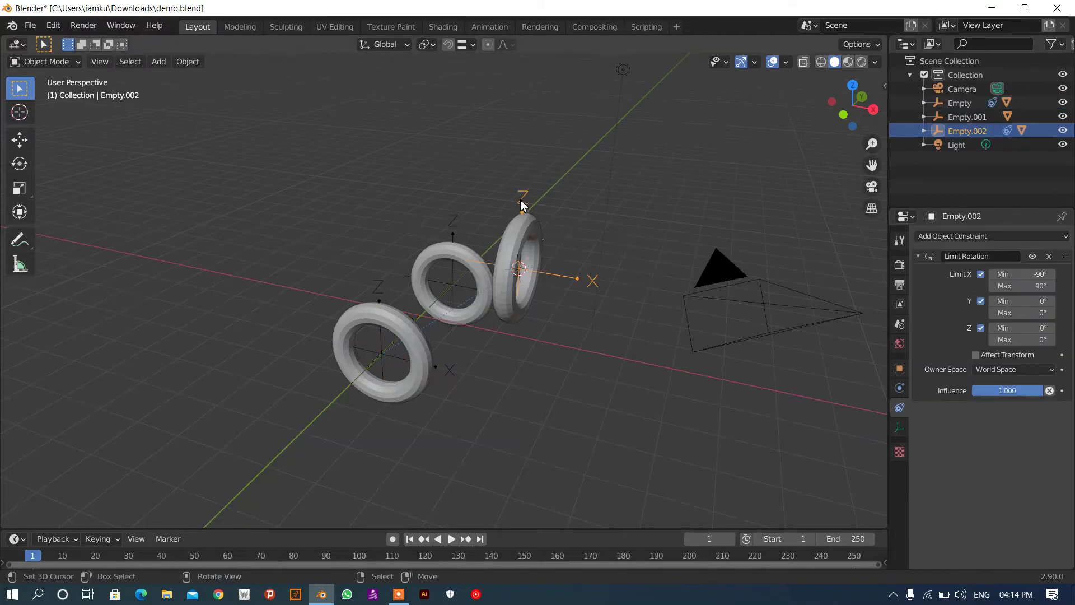
left_click(368, 298)
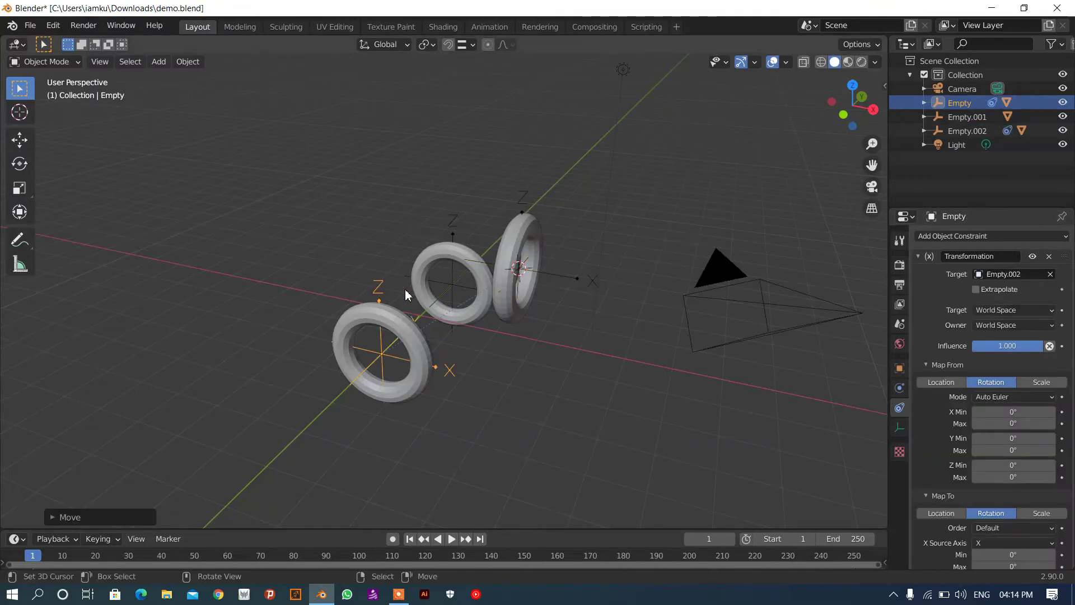
scroll(984, 417, "down", 3)
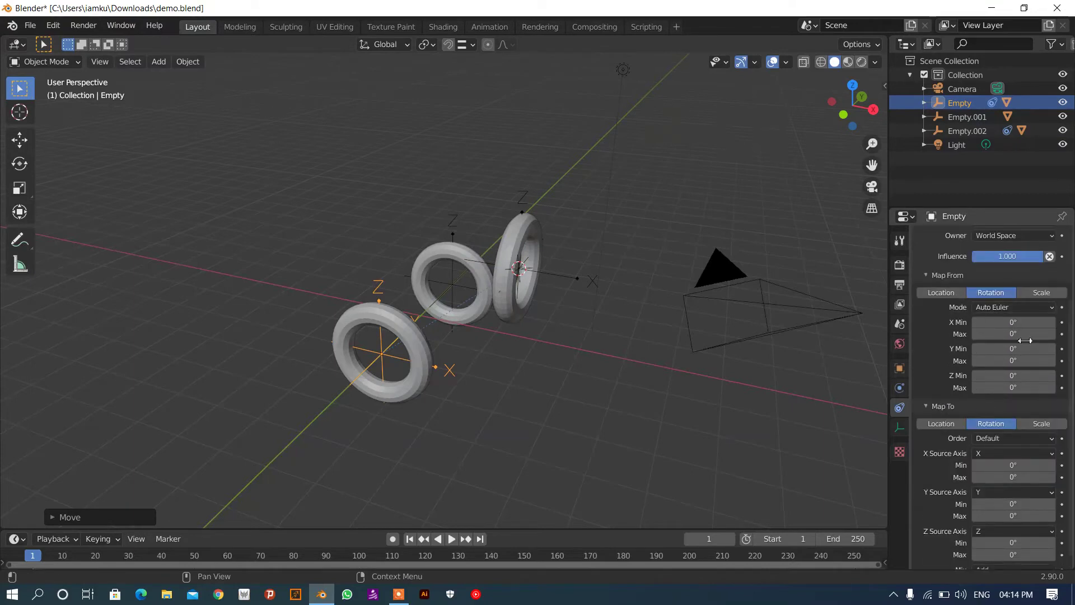
Set the constraint's source X rotation range to -90° to 90°.
left_click(1023, 323)
type("0d")
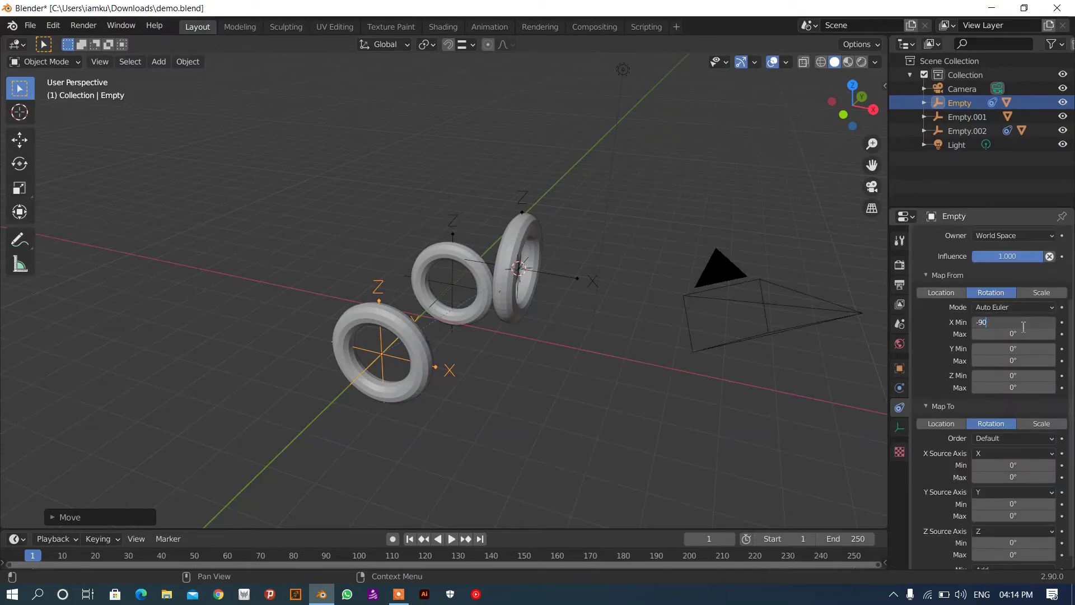
left_click(1018, 332)
type("0d")
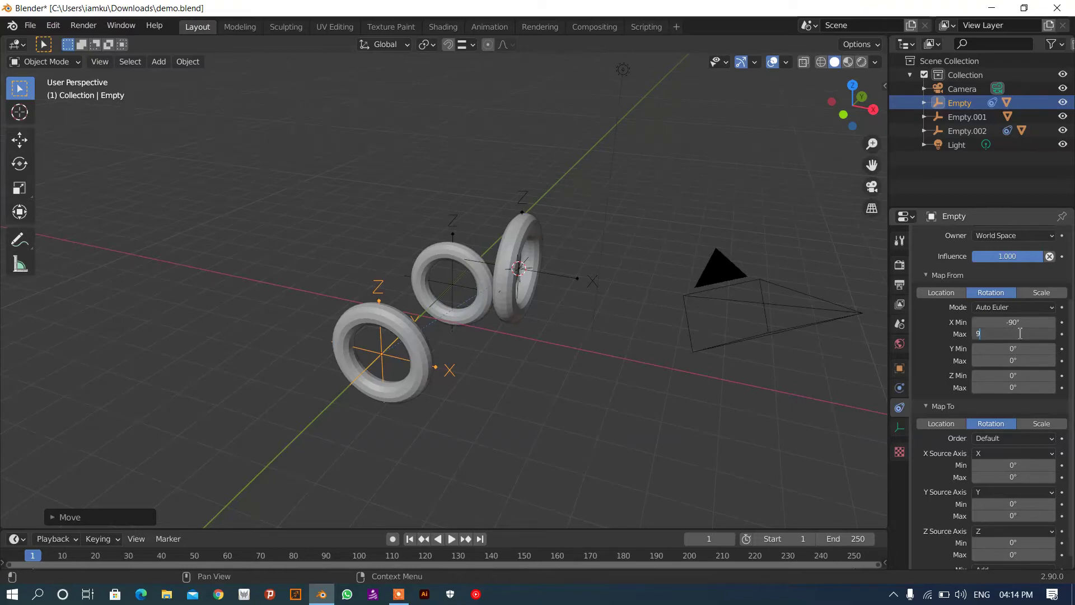
type("0")
key("Return")
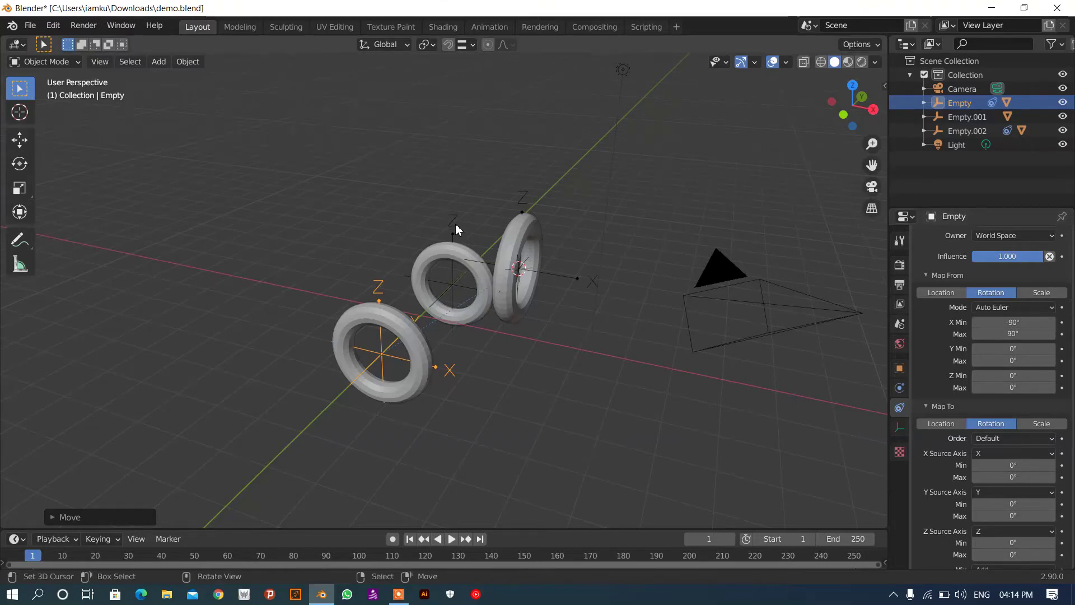
Add a Transformation constraint to Empty.001 with Empty.002 as its target.
left_click(455, 224)
left_click(982, 240)
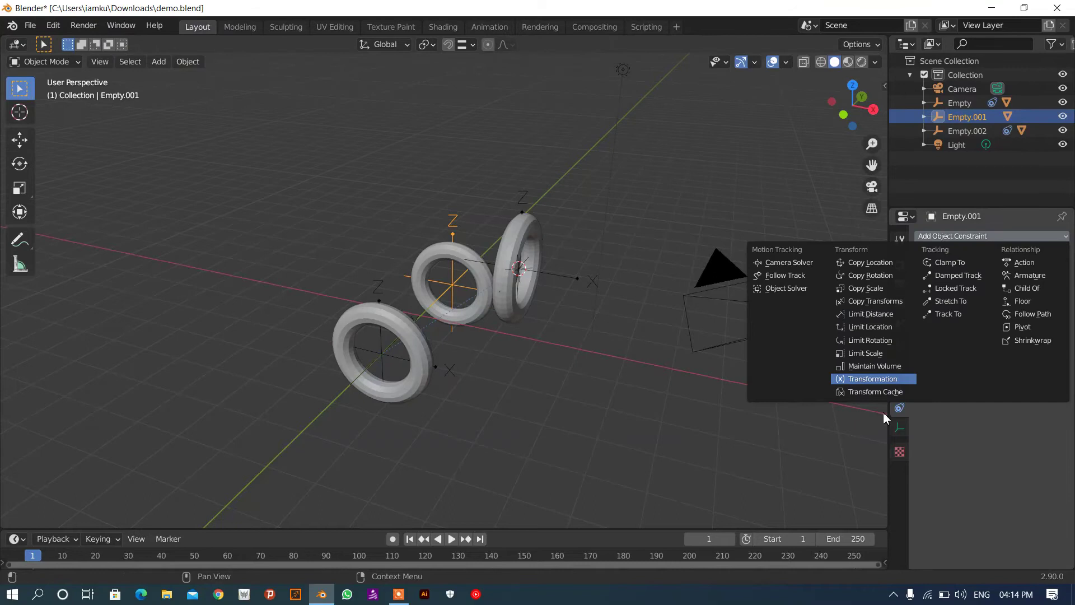
left_click(850, 379)
left_click(1050, 274)
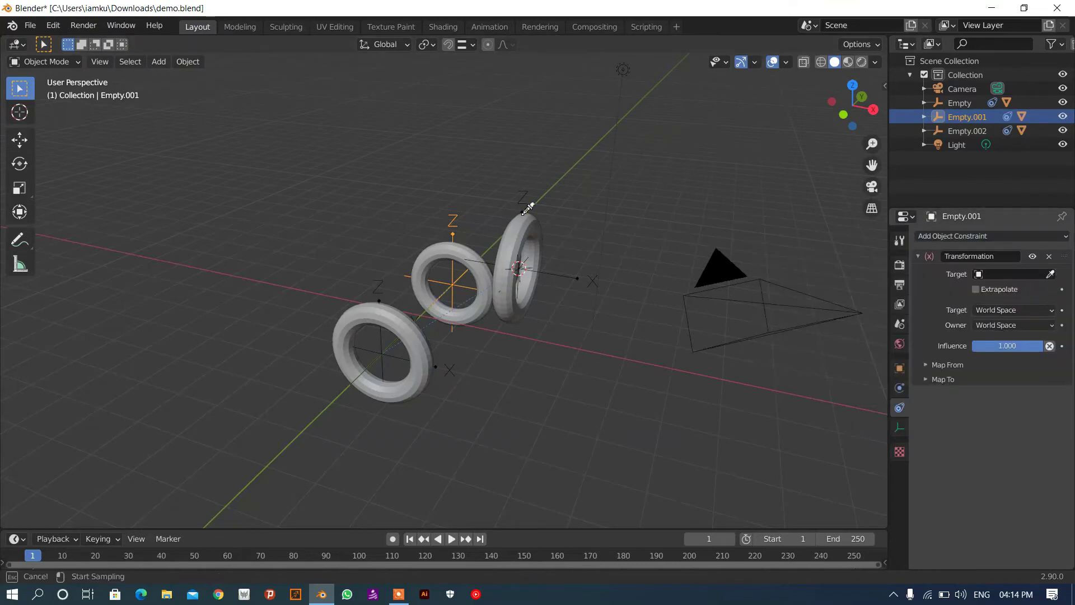
left_click(522, 201)
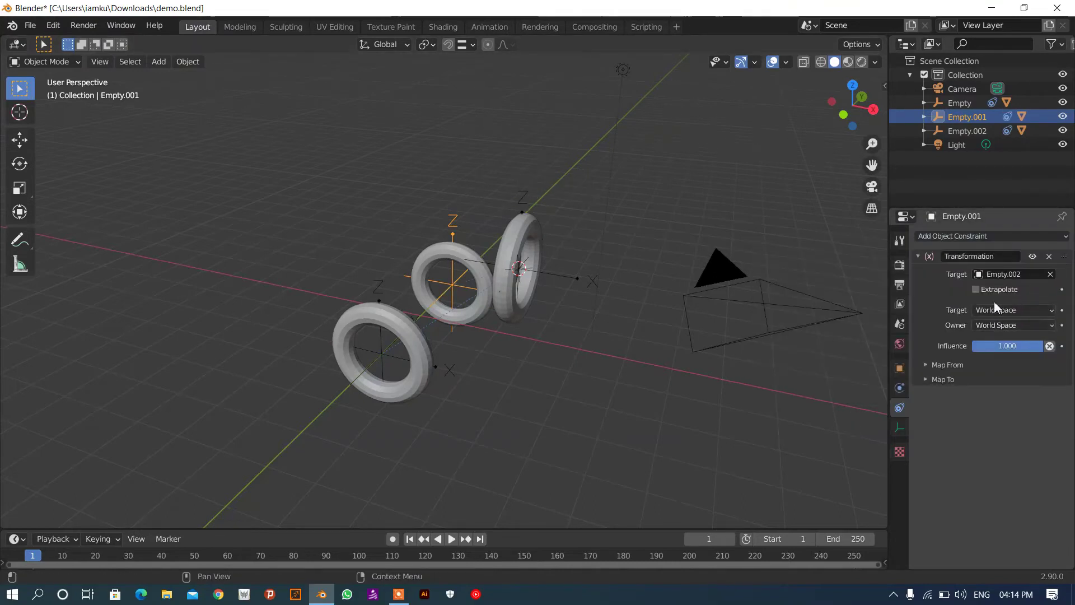
Map rotation to rotation with the source X range -90° to 90°.
left_click(944, 365)
left_click(990, 382)
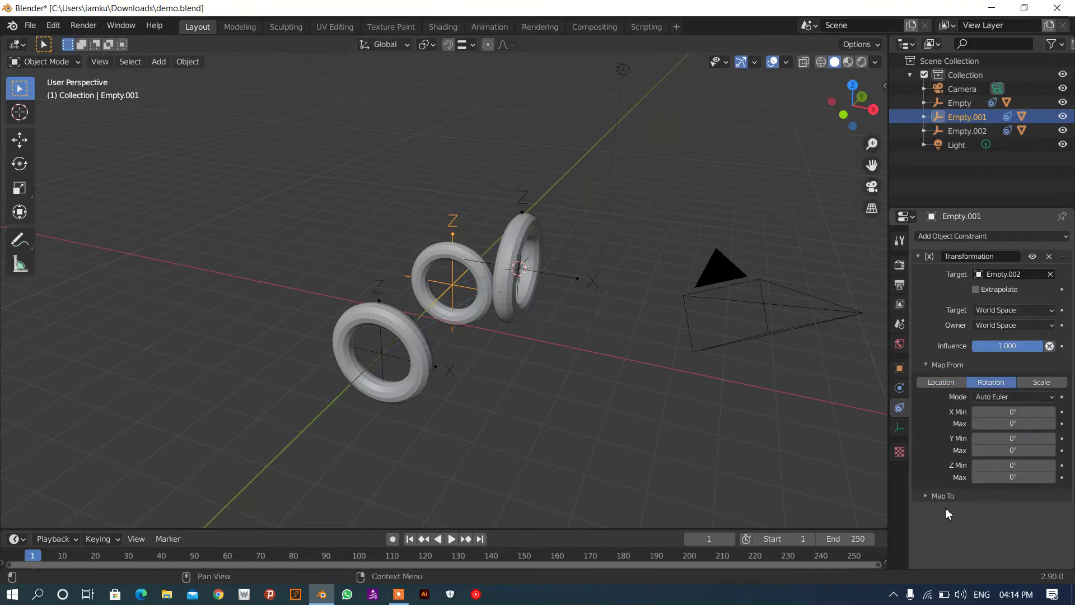
left_click(943, 496)
left_click(1001, 409)
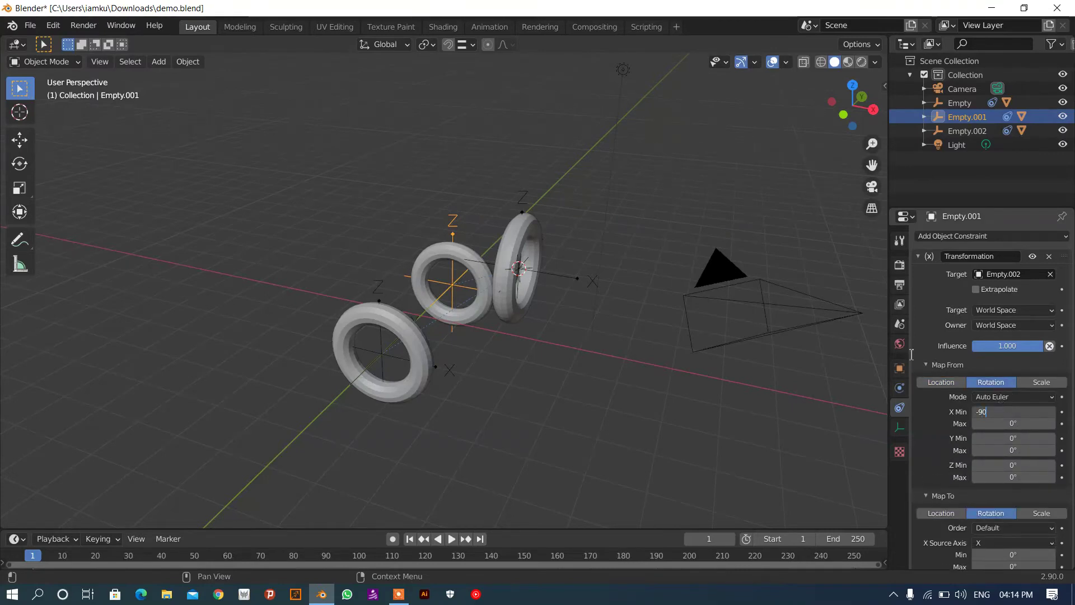
left_click(1033, 422)
type("9")
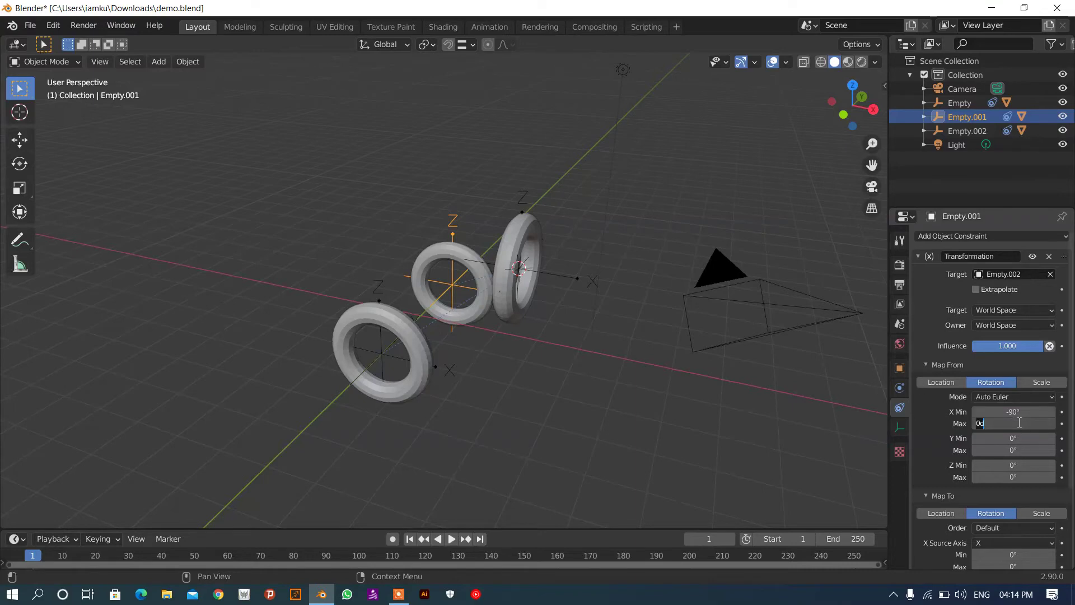
key("Return")
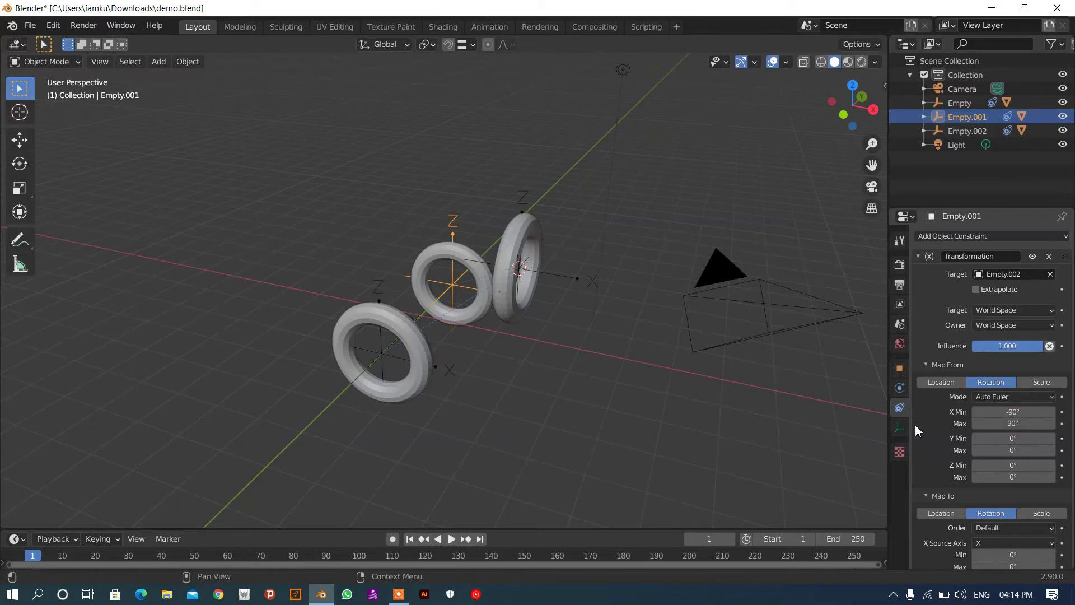
scroll(921, 432, "down", 4)
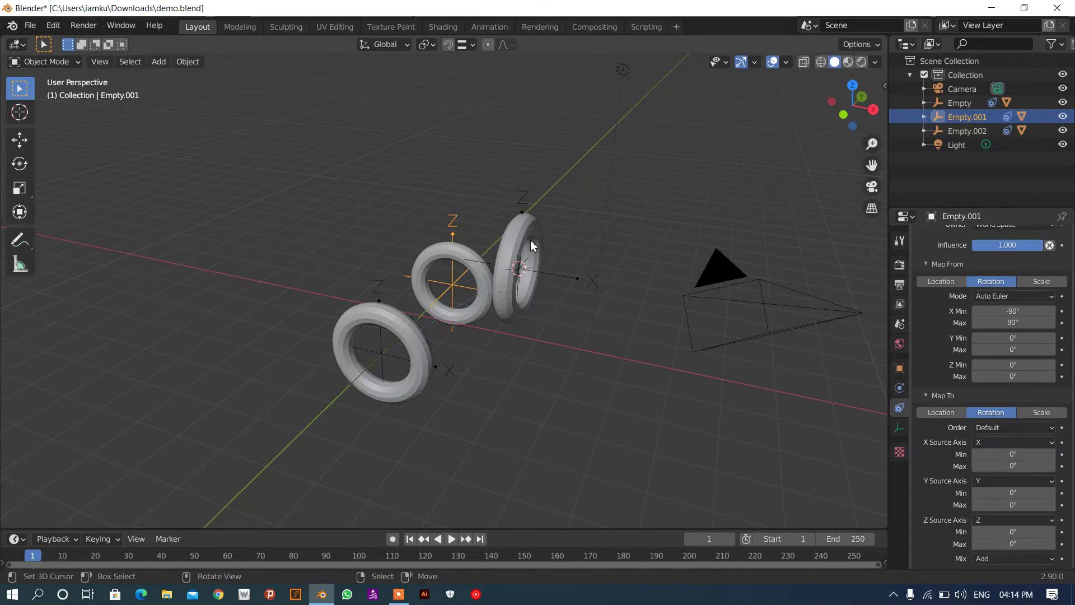
Orbit the view around the three rings.
middle_click_drag(505, 238, 529, 359)
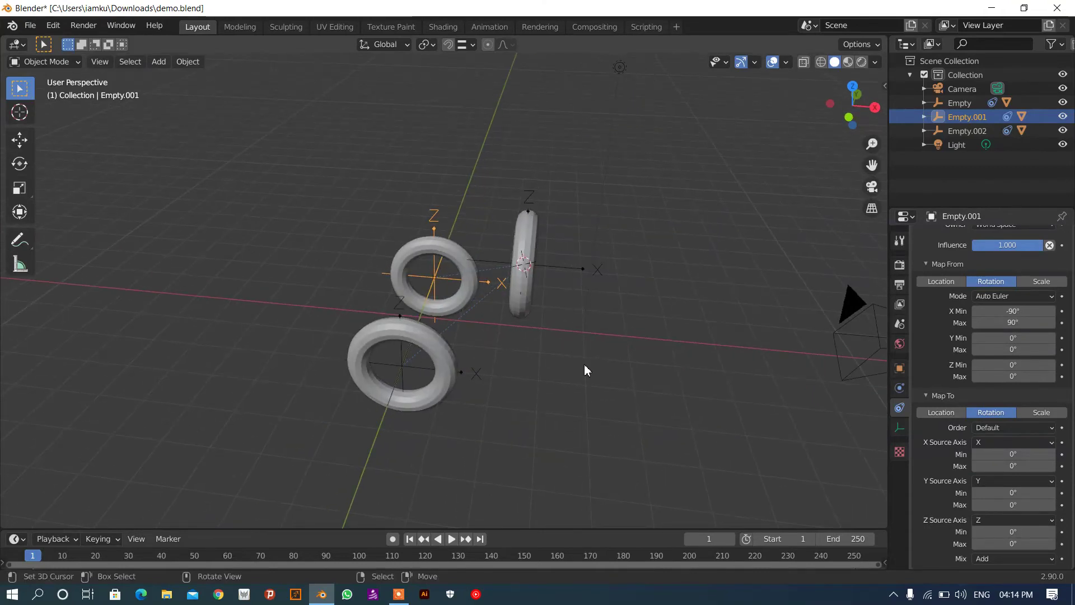
middle_click_drag(583, 364, 564, 360)
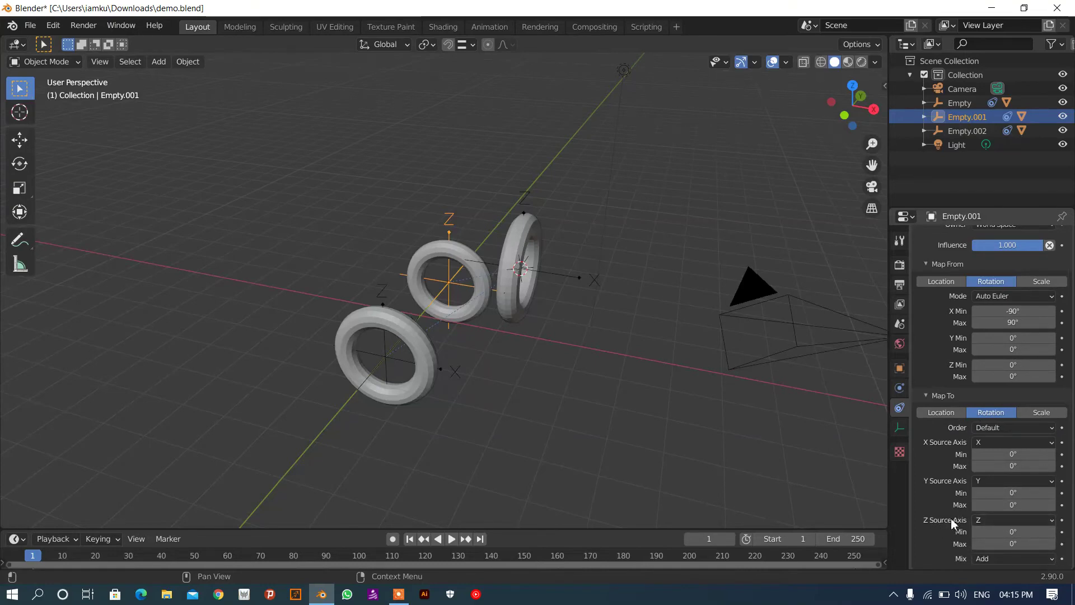
Set the Z rotation output's source axis to X on both Empty.001 and Empty.
left_click(992, 524)
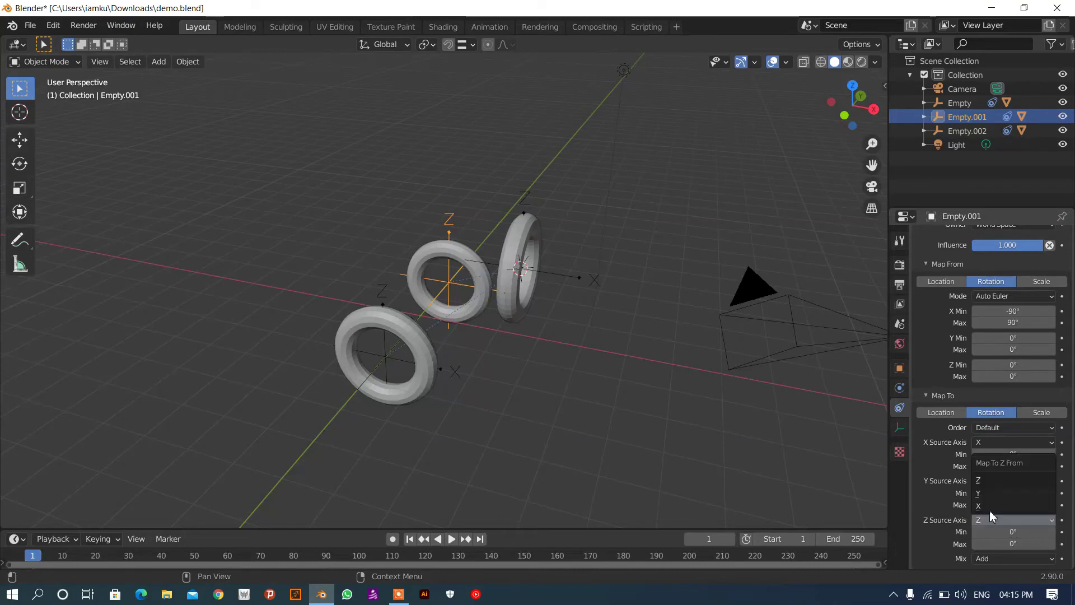
left_click(987, 509)
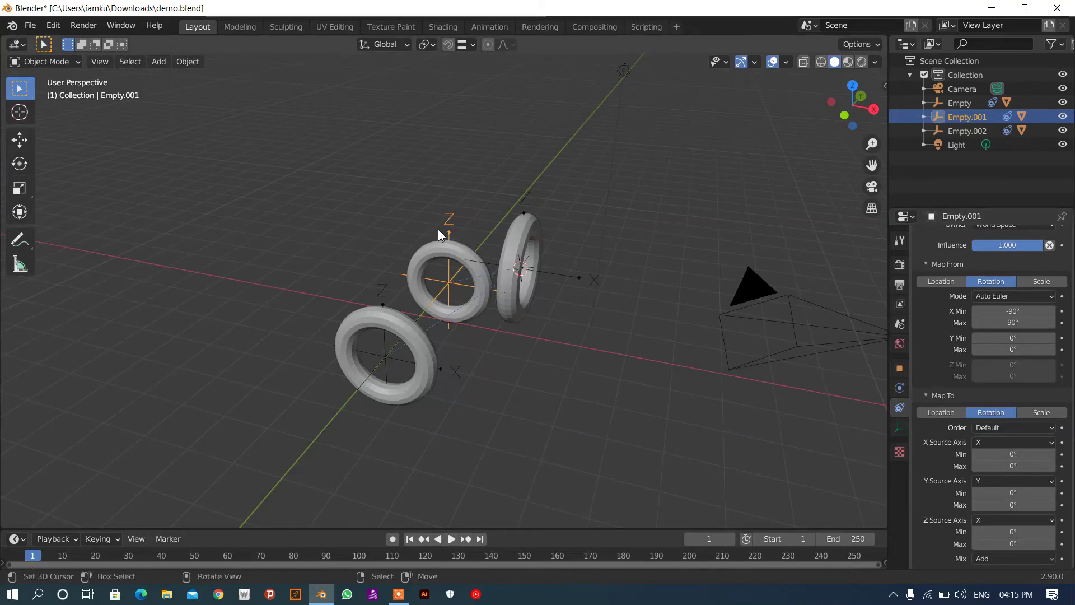
left_click(384, 296)
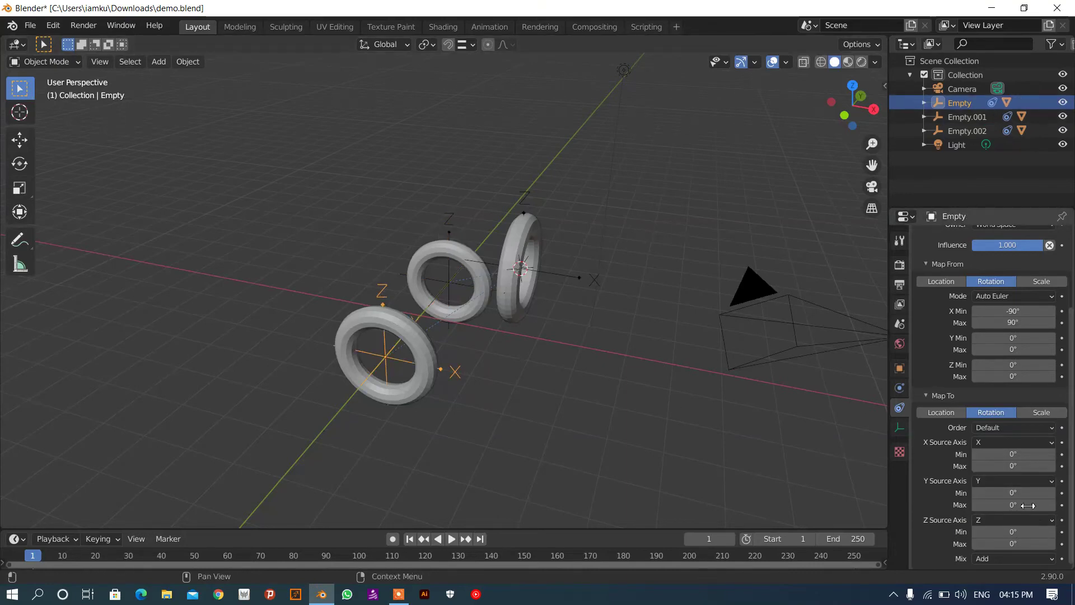
left_click(986, 521)
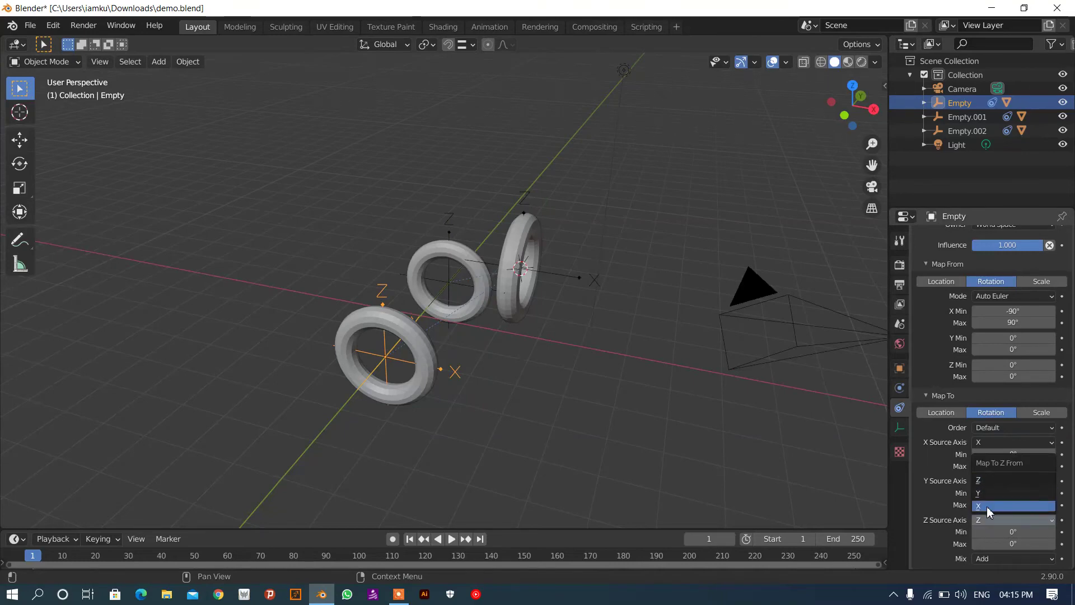
left_click(986, 506)
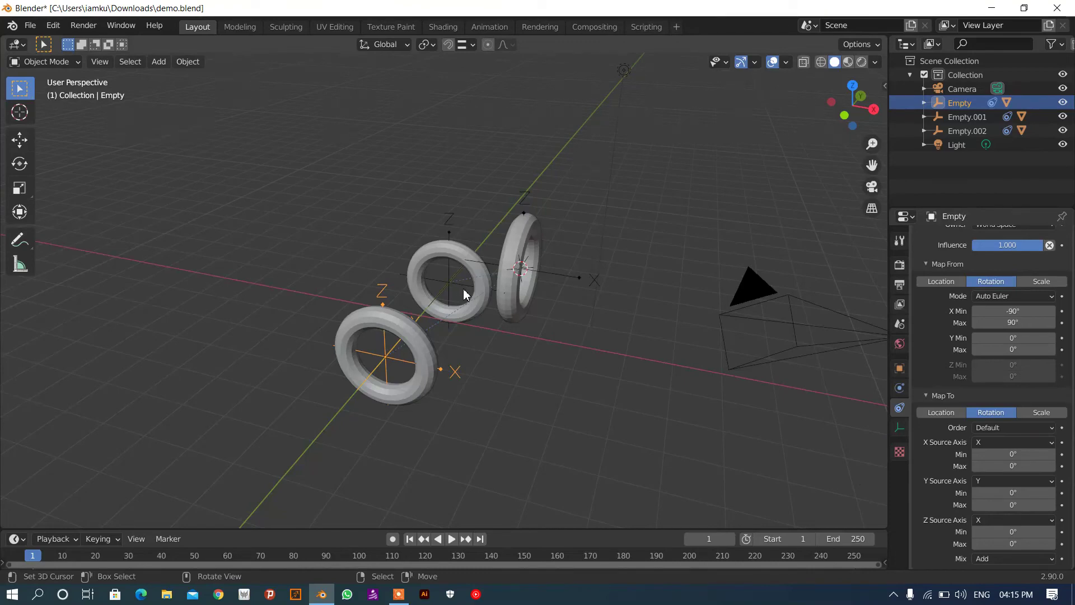
middle_click_drag(570, 466, 683, 470)
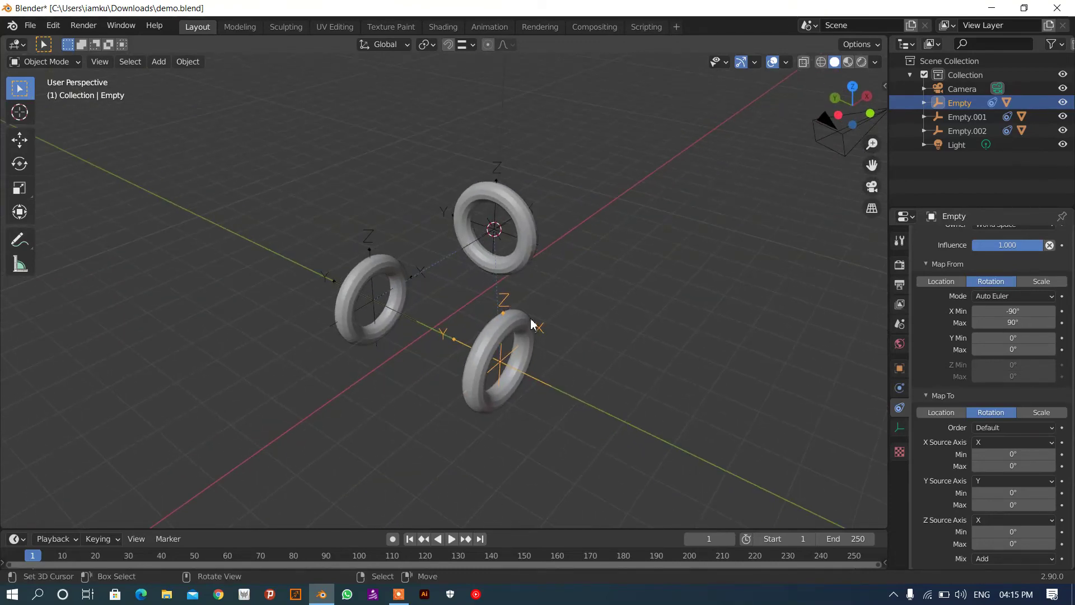
Set Empty's Z rotation output range to -45° to 45°.
left_click(987, 531)
key("BackSpace")
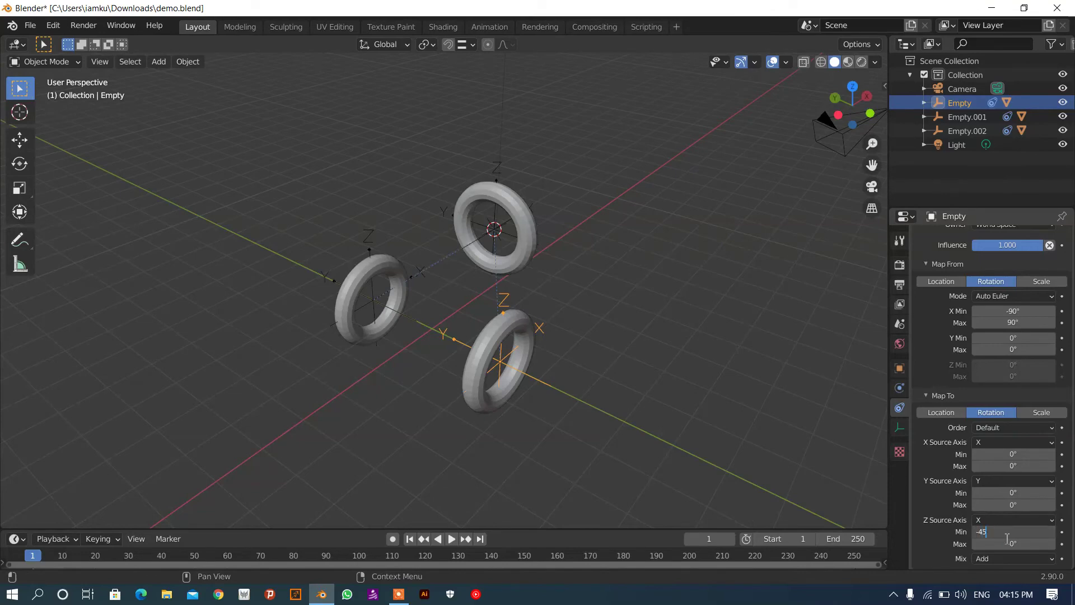
key("Return")
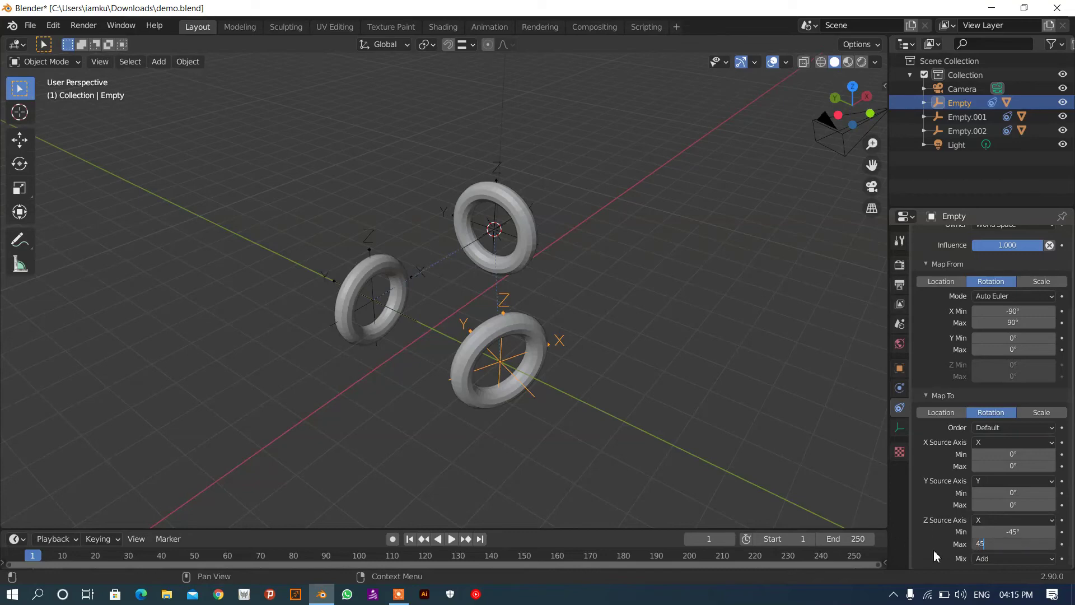
type("45")
key("Return")
Select Empty.002 and start rotating it to test the rings.
middle_click_drag(689, 444, 476, 152)
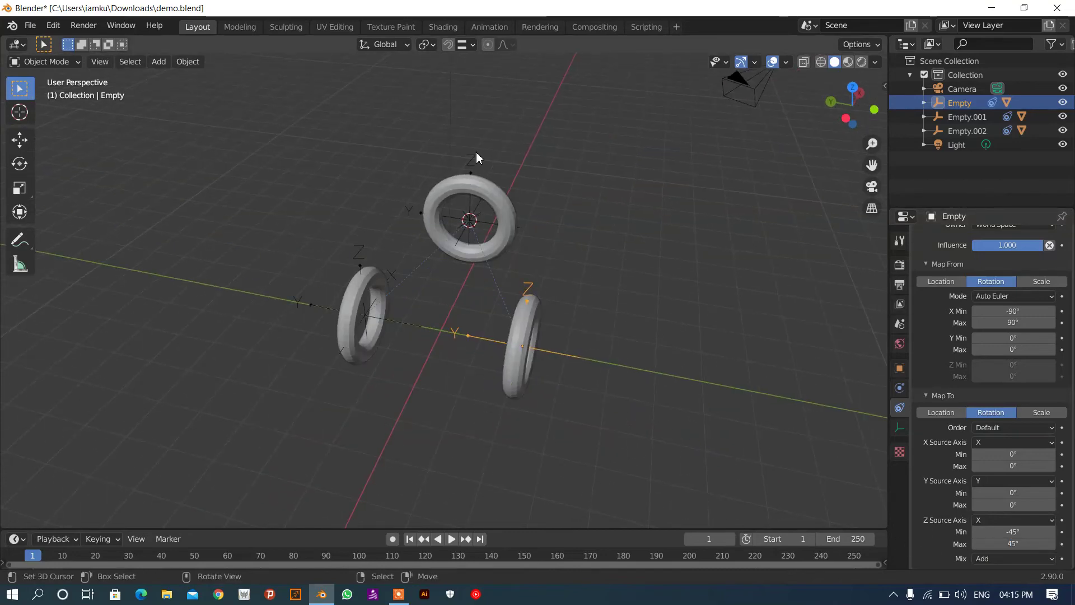
left_click(476, 152)
key("r")
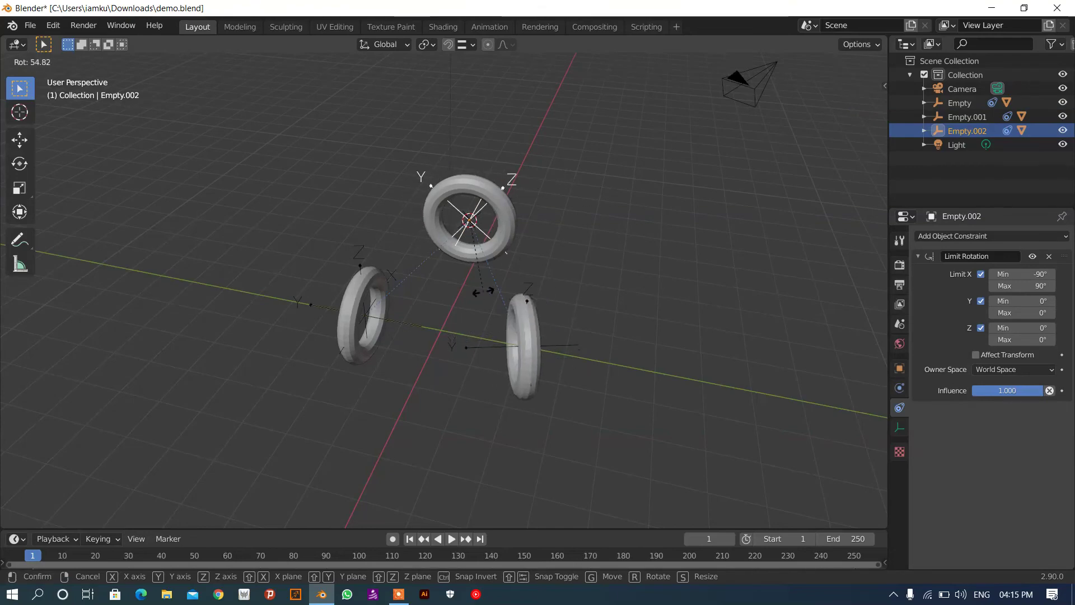
Test-turn Empty.002 twice more while orbiting to watch the rings respond.
left_click(616, 253)
middle_click_drag(616, 253, 556, 367)
key("r")
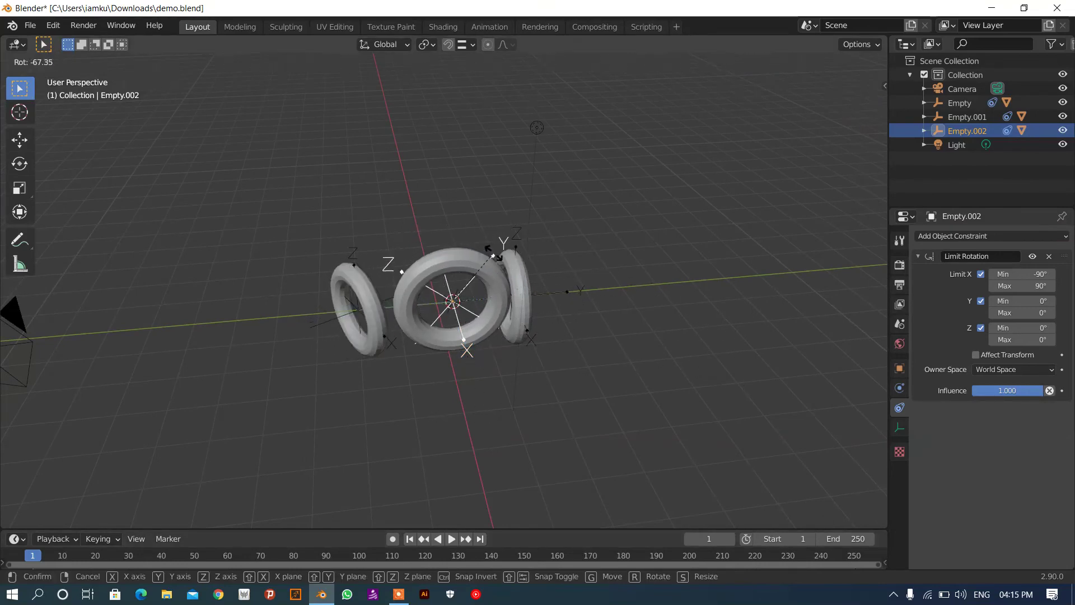
left_click(511, 404)
middle_click_drag(509, 405, 721, 408)
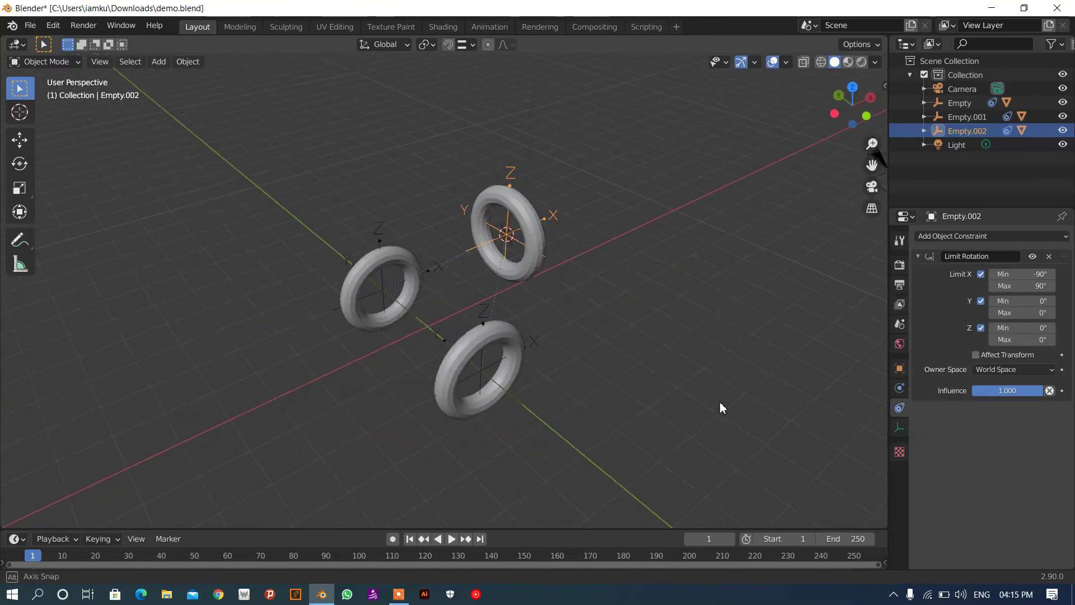
On Empty.001's Transformation constraint, set Z rotation output Min -45° and Max 45°.
left_click(378, 237)
scroll(1017, 542, "down", 5)
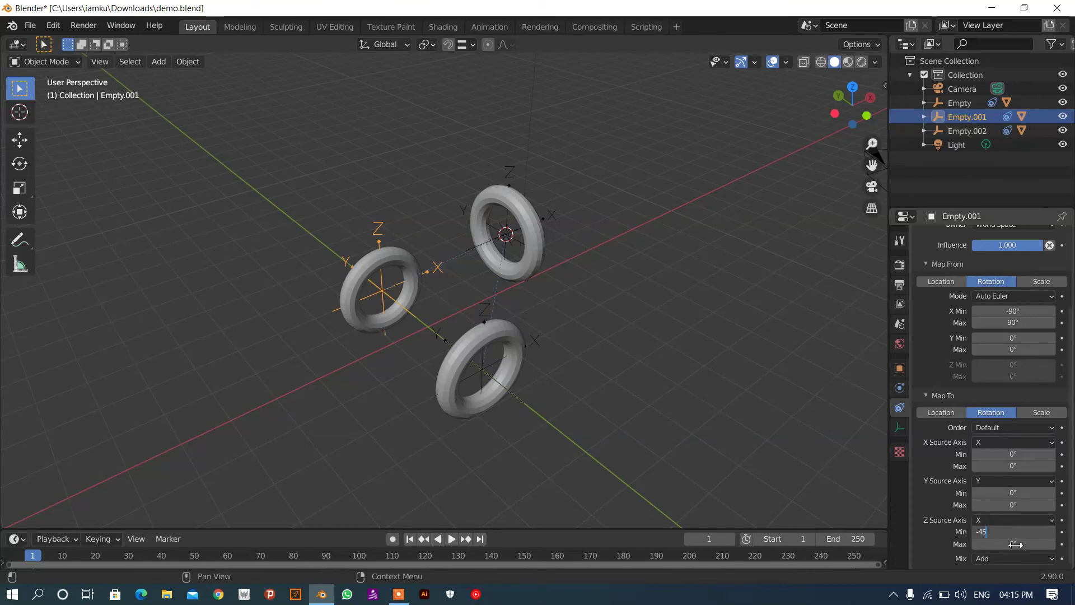
key("Return")
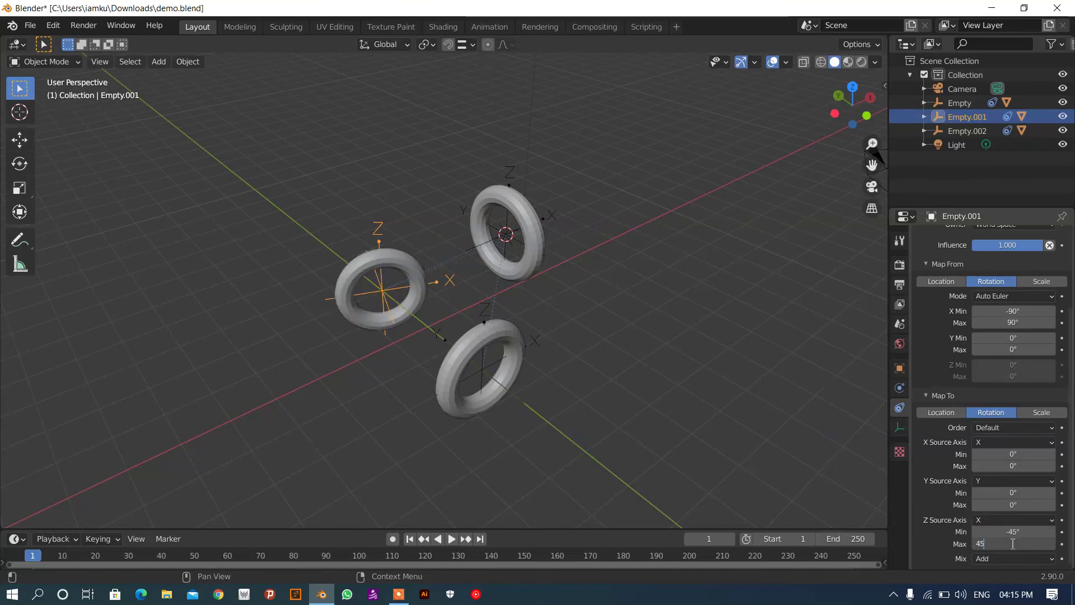
key("Return")
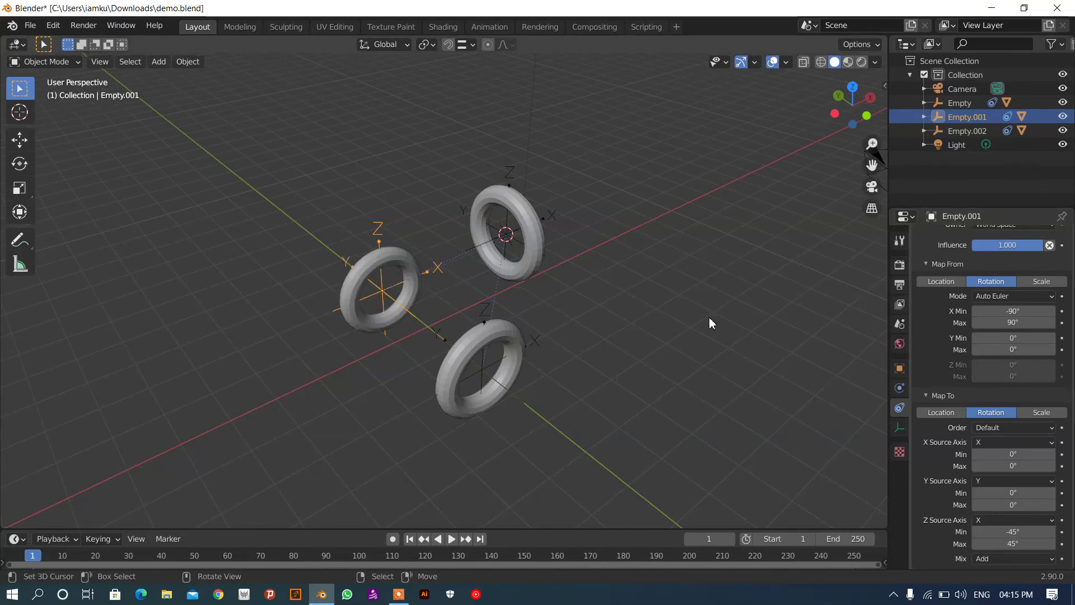
middle_click_drag(709, 317, 469, 206)
Turn Empty.002 about 44° in two rotations, checking from several angles that the other rings follow.
left_click(469, 207)
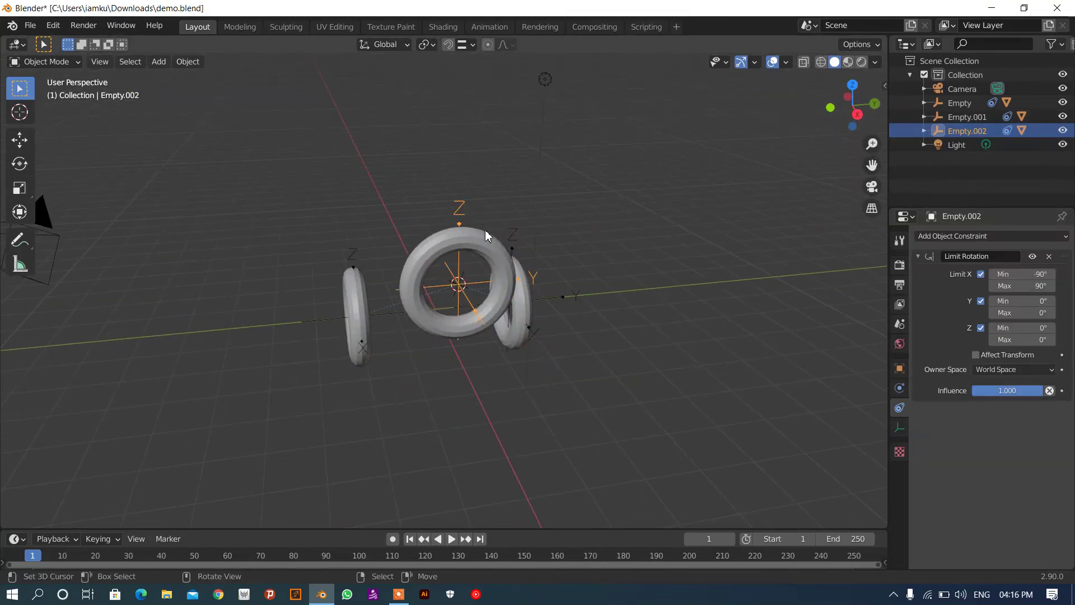
key("r")
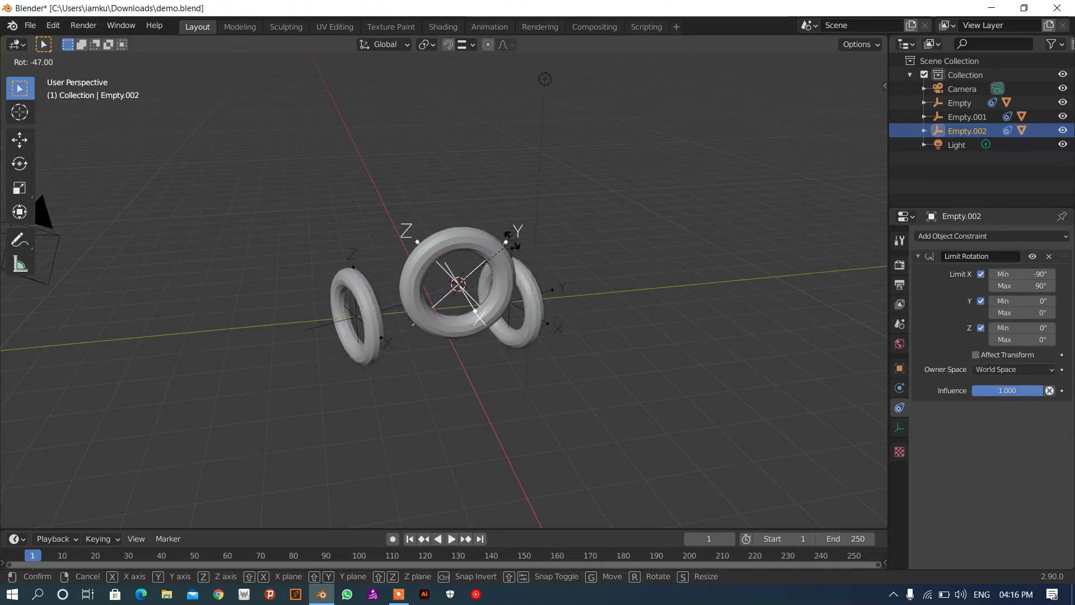
left_click(508, 258)
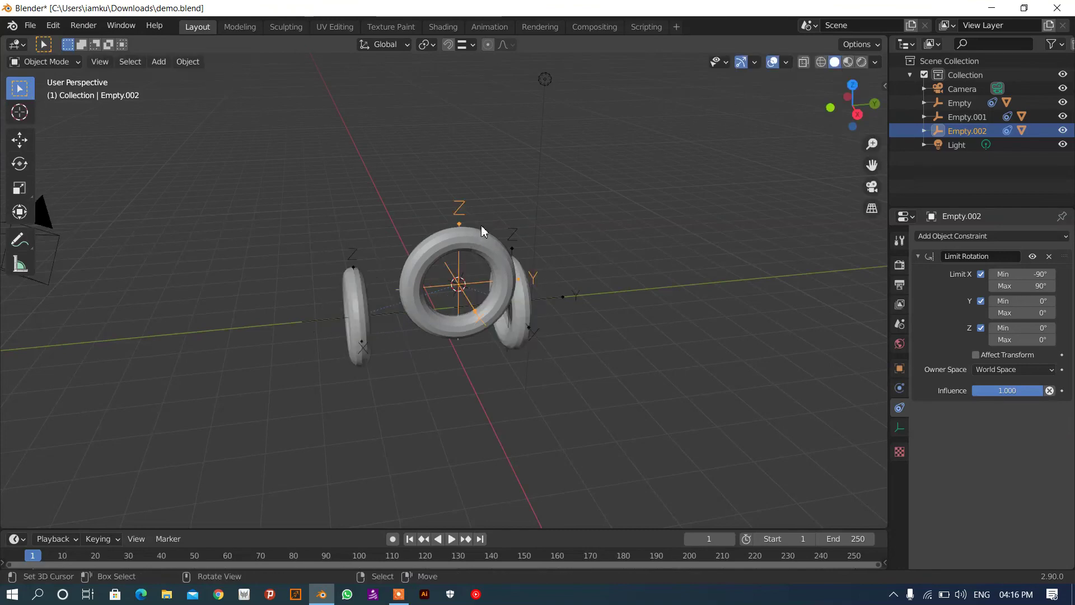
middle_click_drag(507, 336, 569, 364)
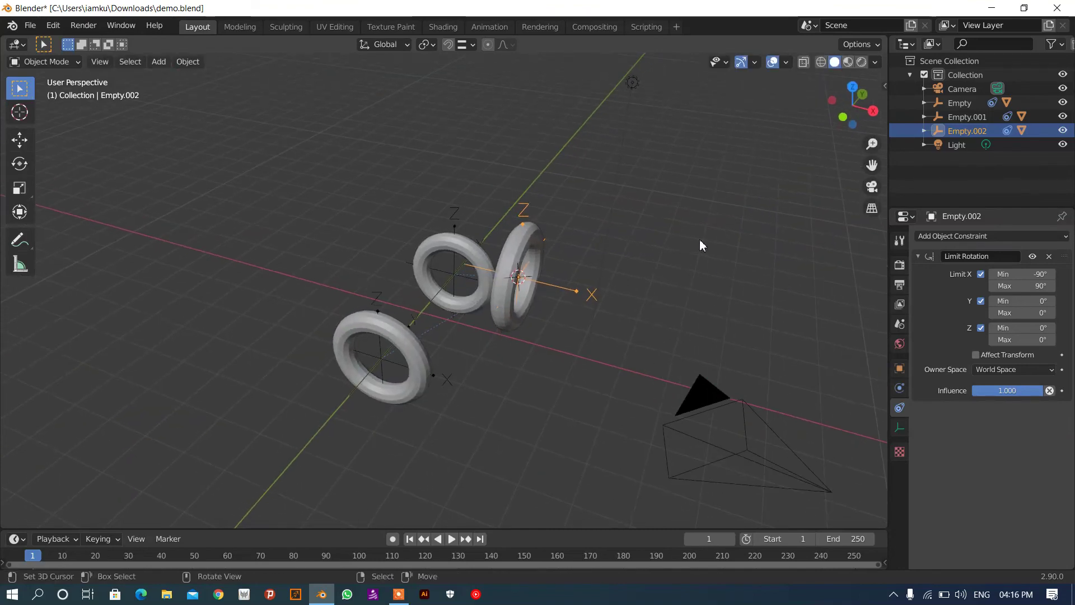
key("r")
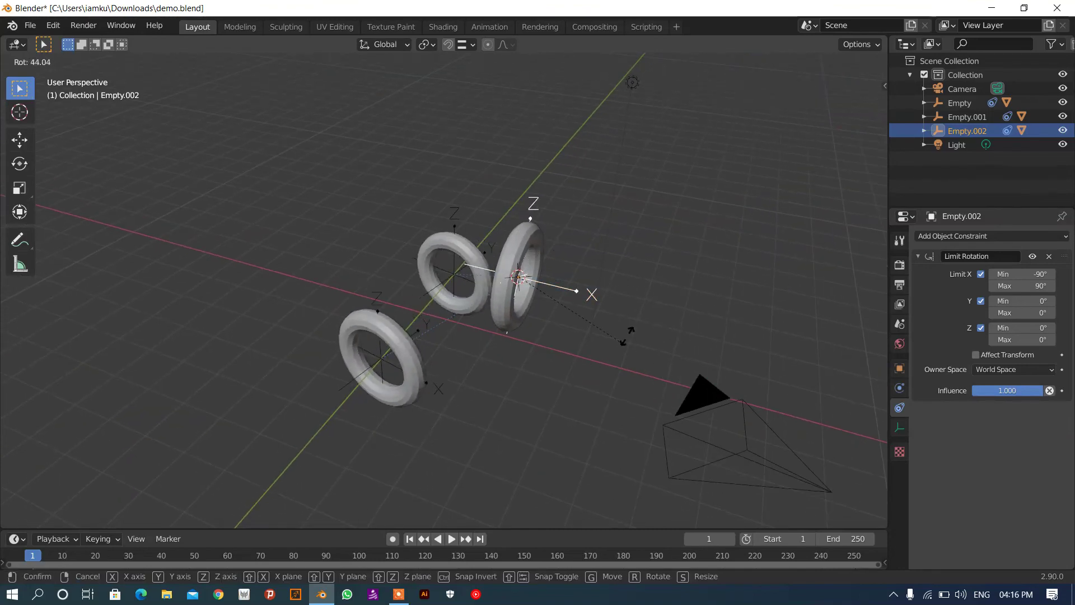
left_click(601, 338)
middle_click_drag(571, 368, 758, 363)
middle_click_drag(560, 292, 505, 305)
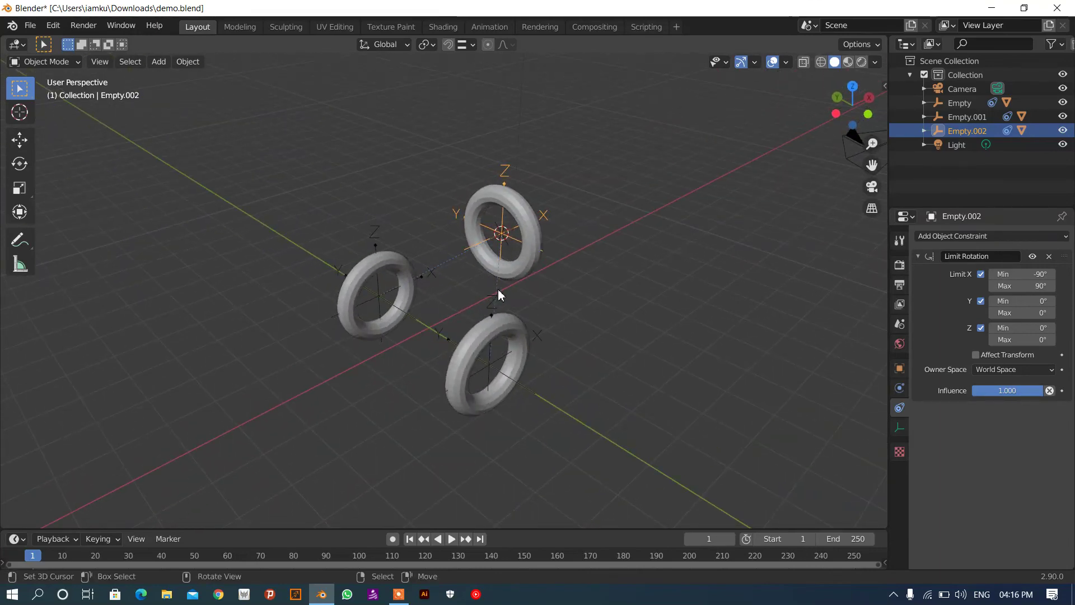